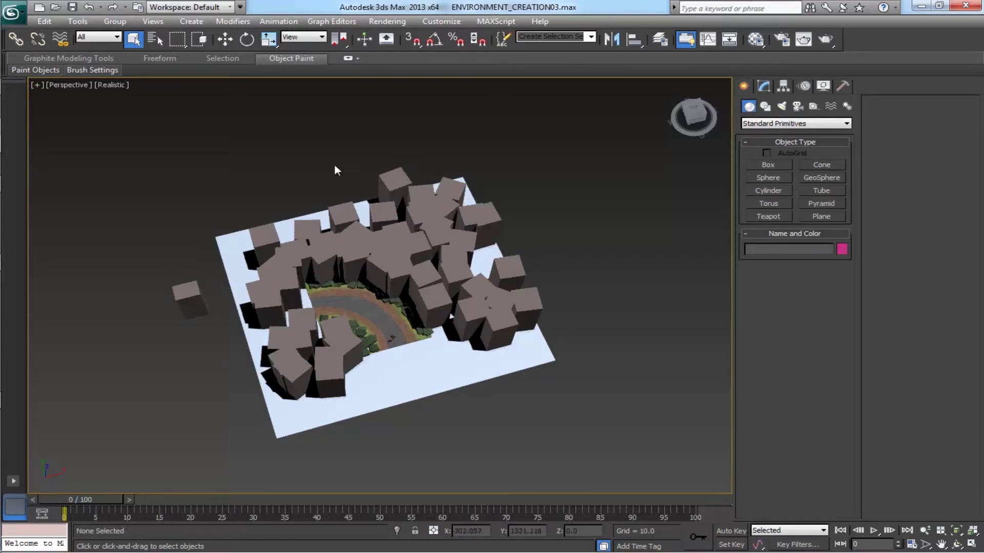
Step: Create a large cylinder primitive in the top view of the scene
key("t")
key("F3")
key("w")
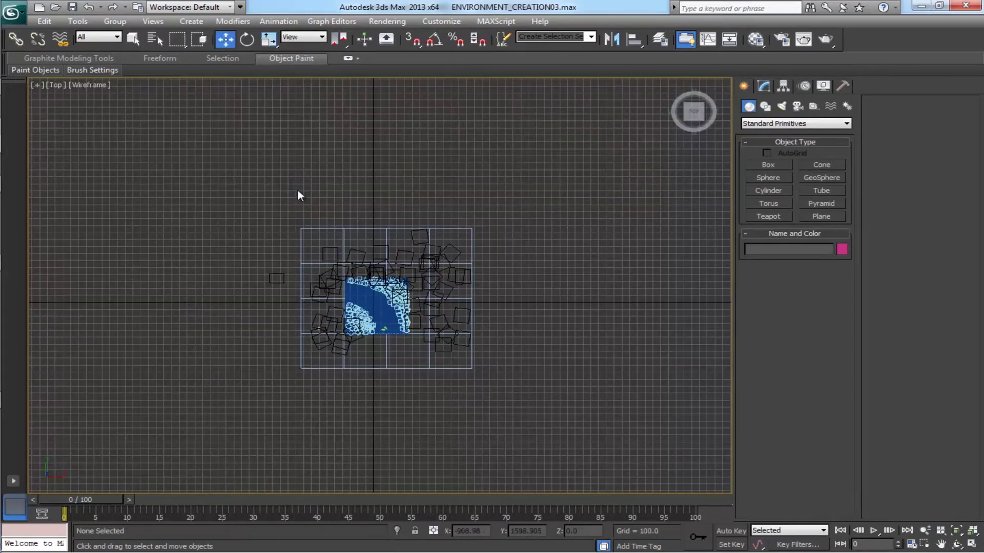
left_click(768, 192)
left_click_drag(262, 188, 400, 268)
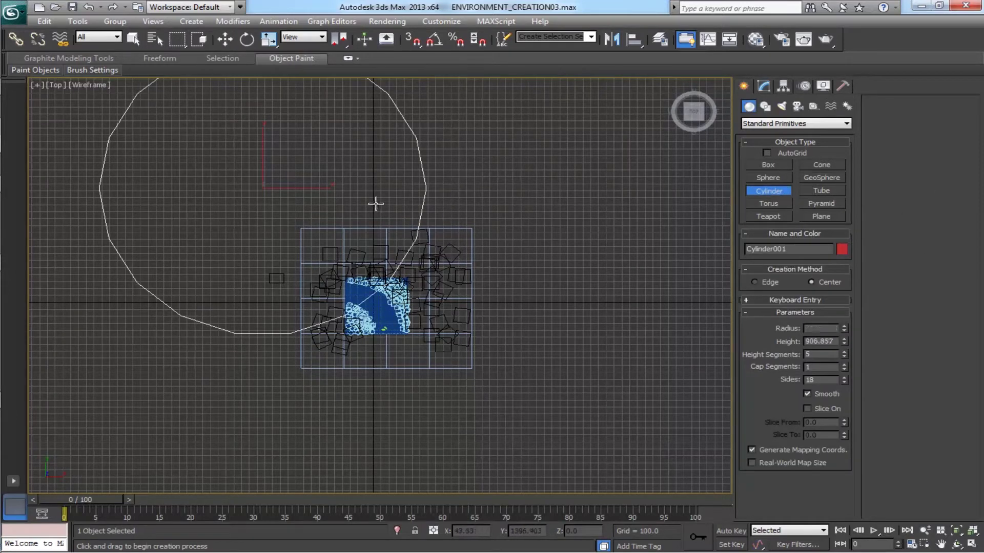
left_click(369, 188)
Step: Move the cylinder around the ground plane with its base at ground level, sizing it to radius about 2108 and height about 1206
middle_click_drag(516, 204, 572, 278)
key("w")
left_click_drag(319, 262, 443, 394)
key("r")
key("w")
left_click_drag(444, 307, 444, 325)
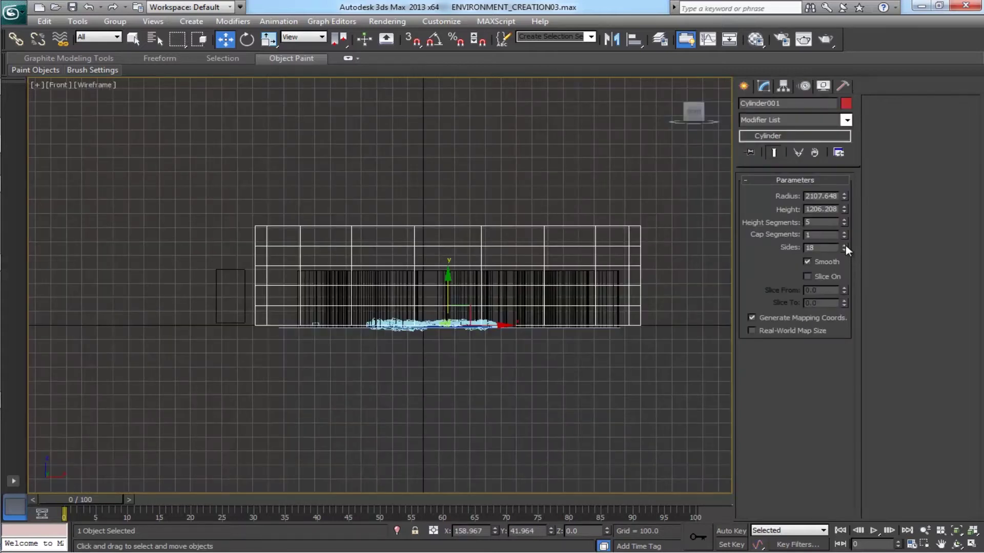
Step: Set the cylinder to 30 sides and 1 height segment
left_click_drag(845, 245, 846, 245)
type("30")
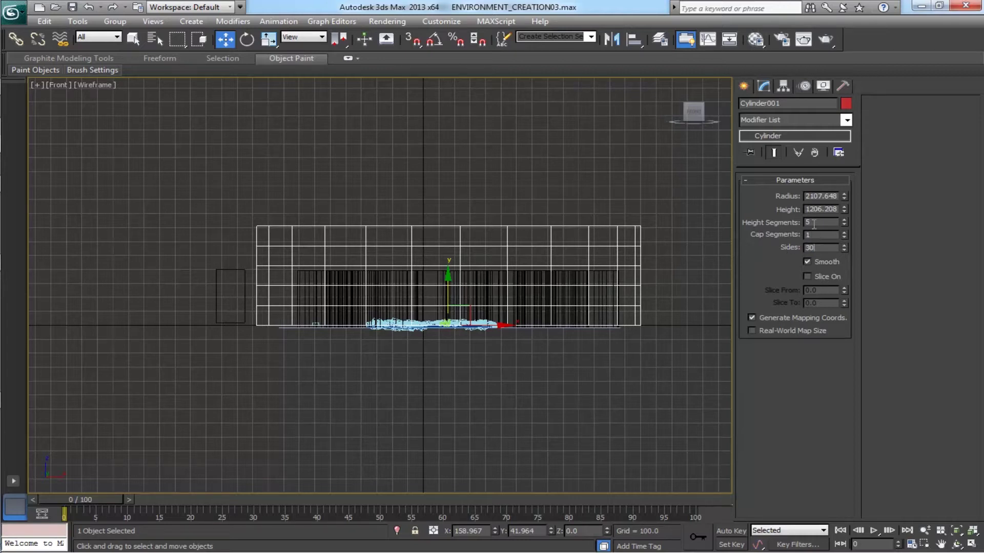
key("Return")
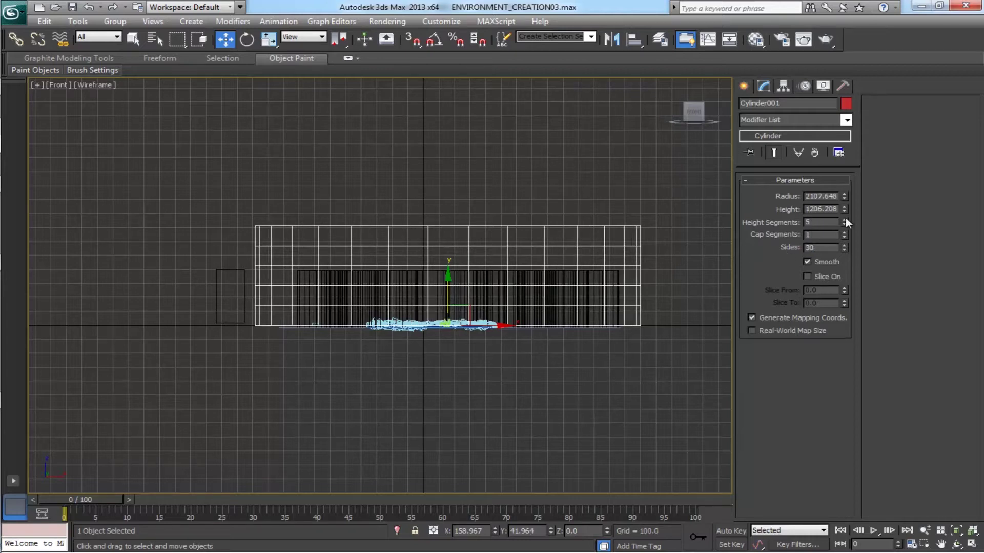
left_click_drag(843, 227, 843, 226)
Step: Convert the cylinder to an Editable Poly
key("p")
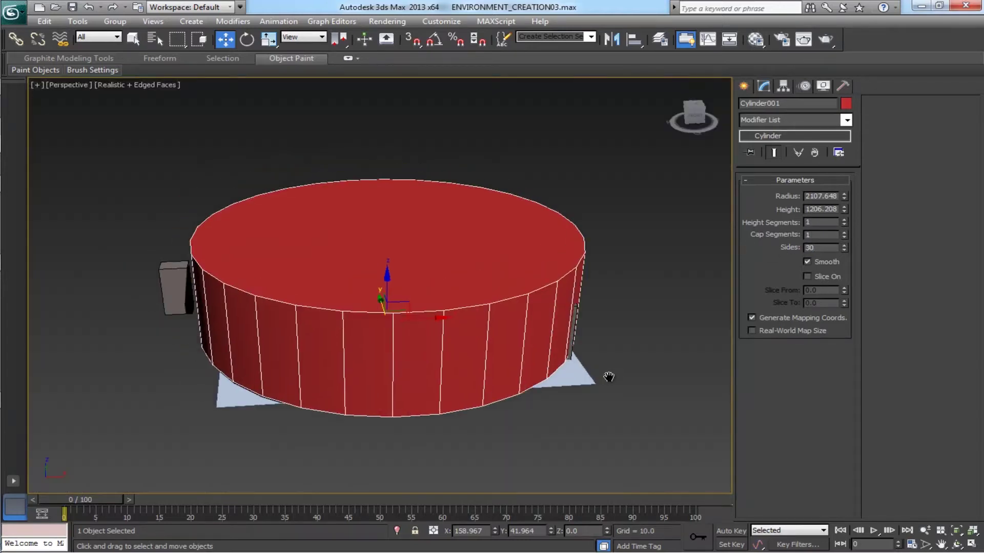
right_click(487, 289)
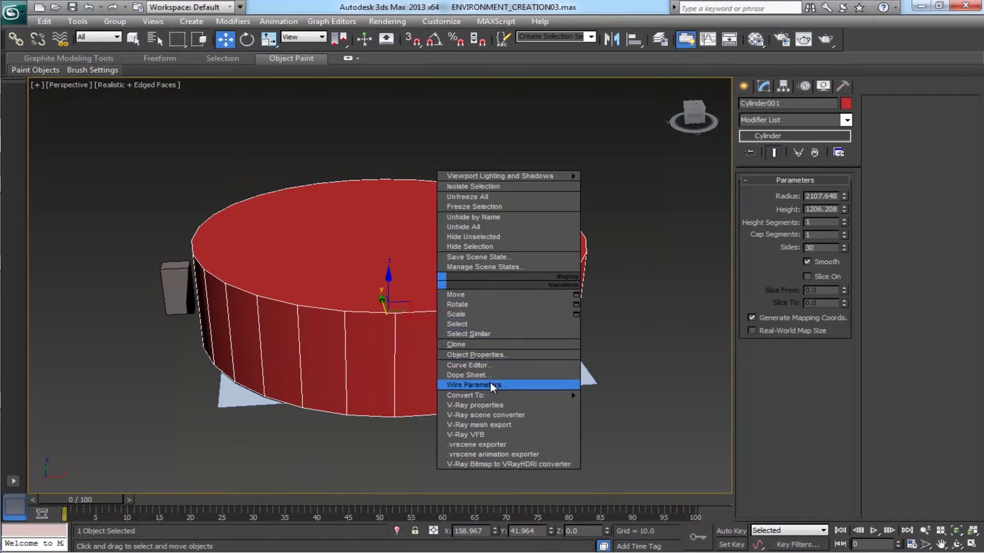
mouse_move(493, 396)
left_click(615, 405)
key("z")
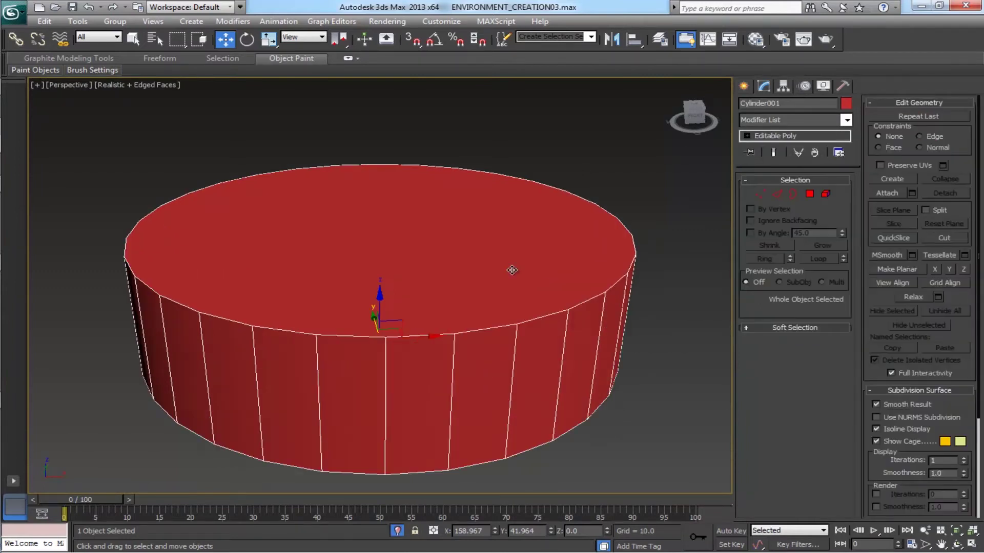
Step: Delete the cylinder's top and bottom cap polygons, leaving an open ring wall
left_click(809, 194)
left_click(512, 270)
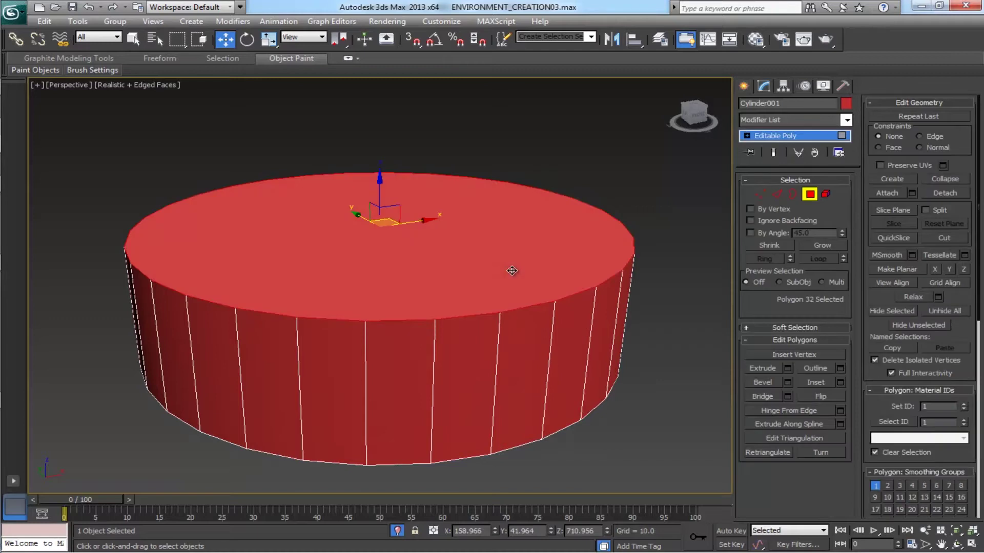
key("Delete")
left_click(468, 298)
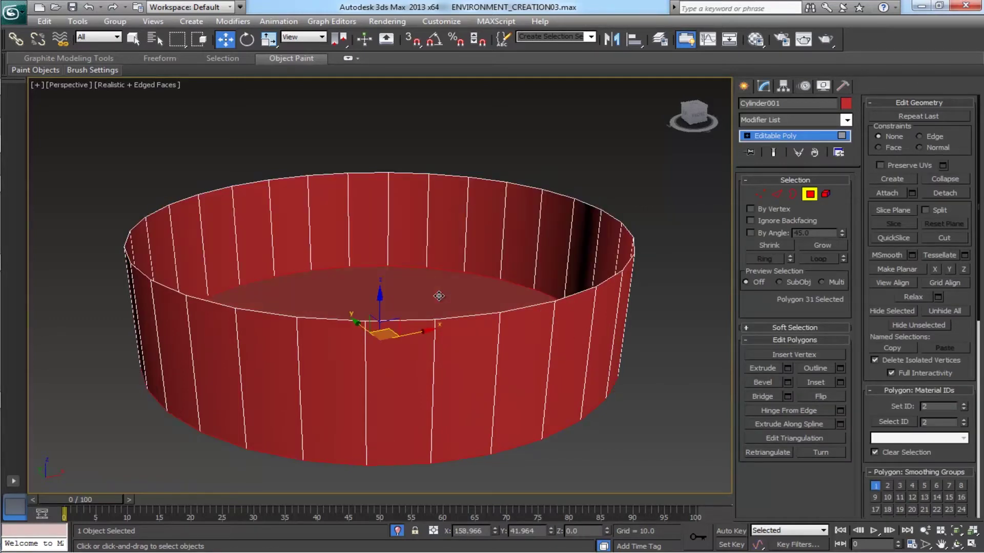
key("Delete")
middle_click_drag(687, 275, 670, 270)
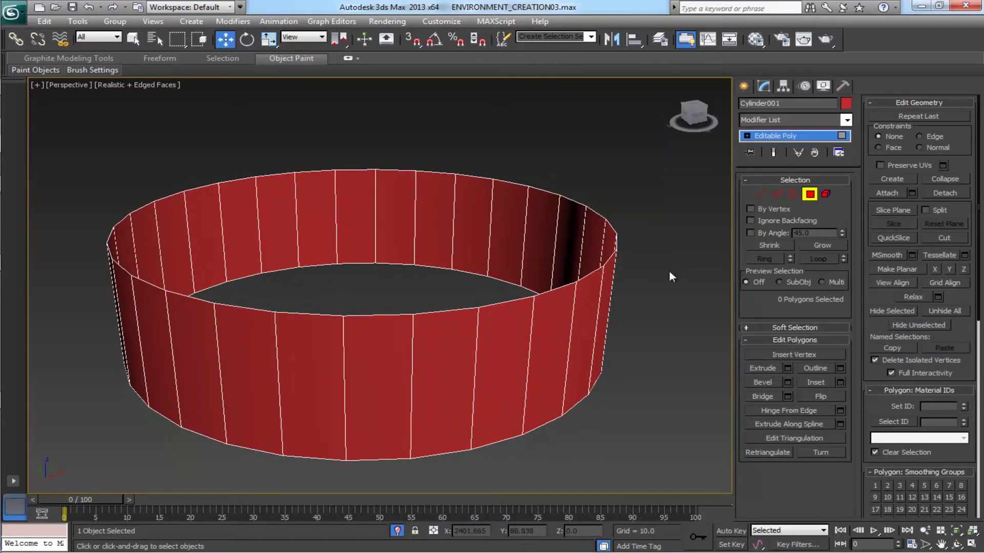
Step: Delete the ring's front half of wall polygons from the top view, leaving a curved backdrop behind the scene
key("alt+q")
middle_click_drag(604, 314, 588, 207)
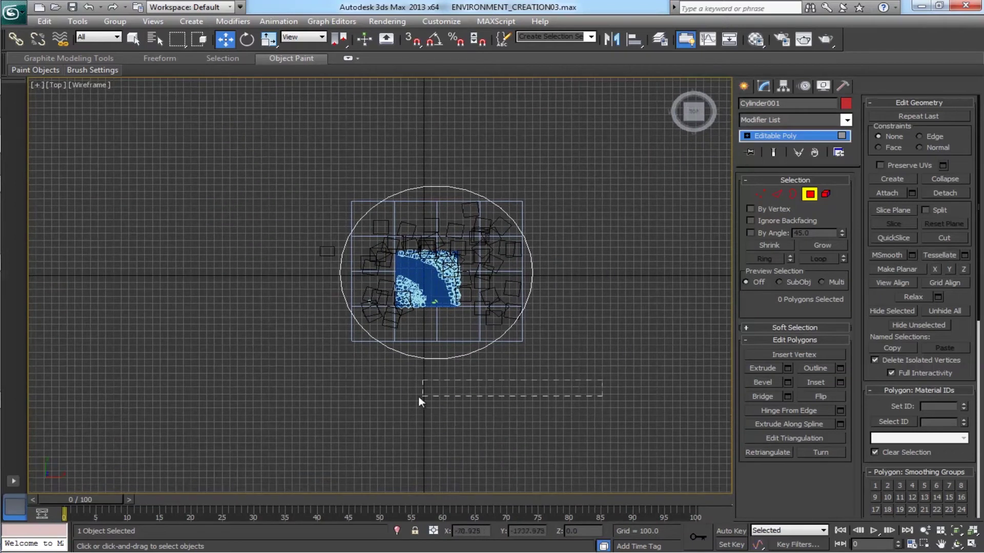
left_click_drag(306, 301, 307, 293)
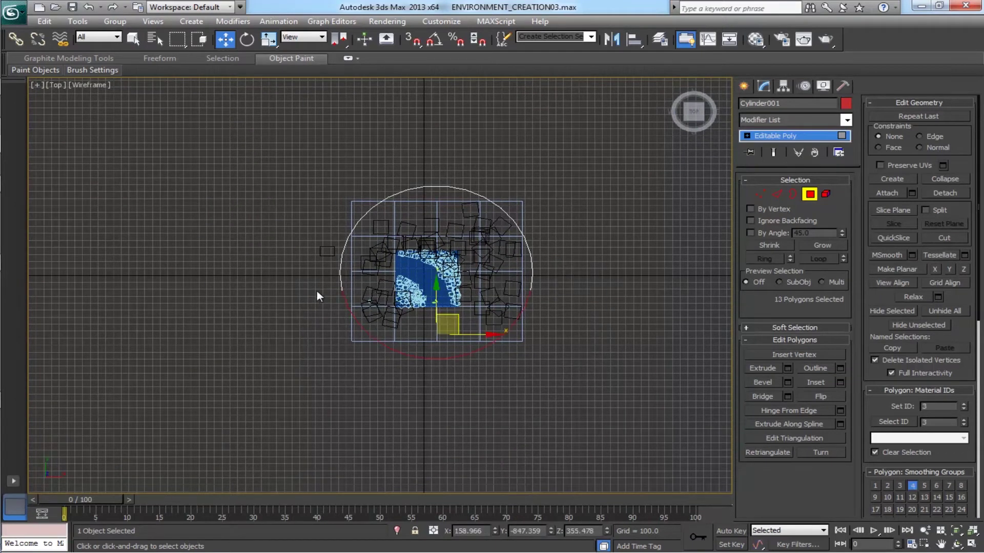
left_click(620, 373)
key("alt+w")
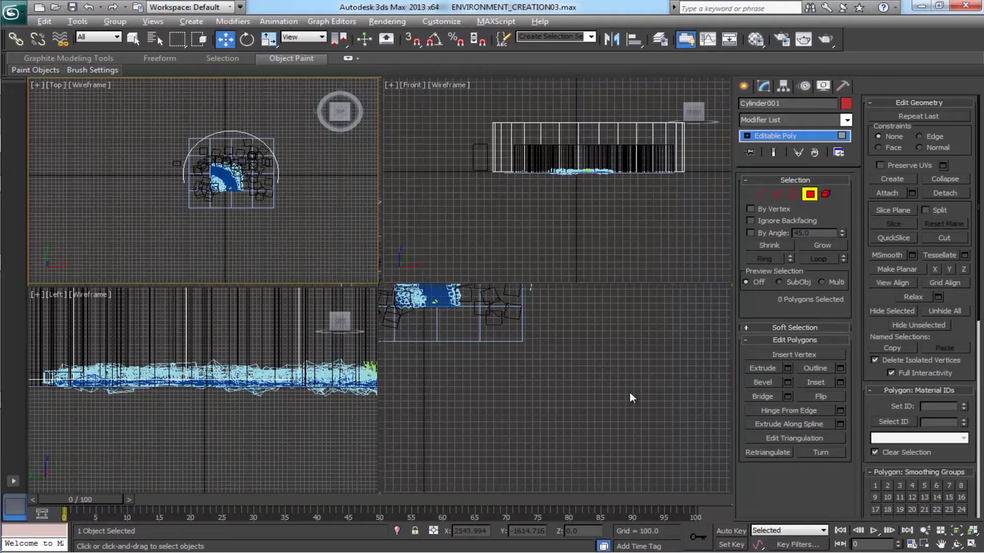
key("alt+w")
middle_click_drag(630, 380, 593, 357, "alt")
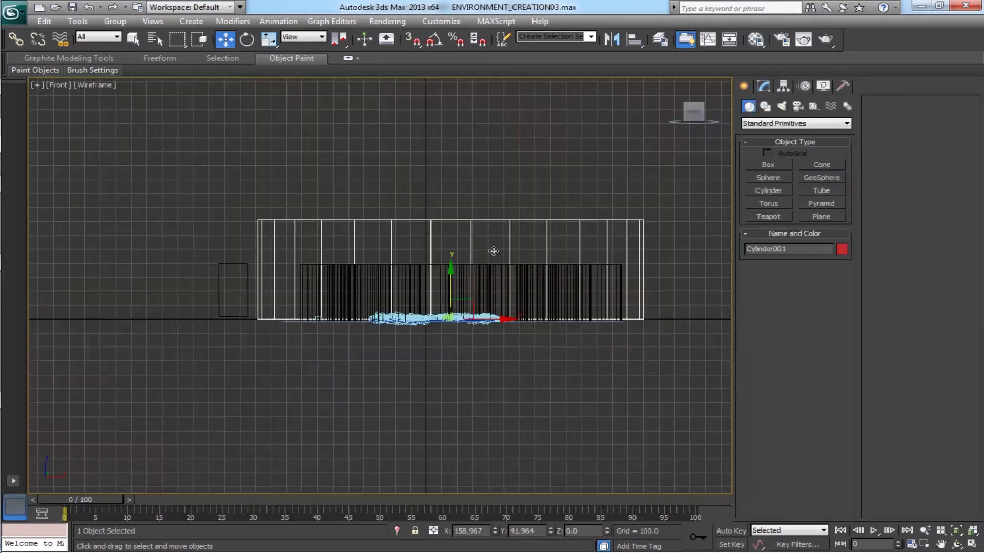
Step: Lower the curved backdrop by about 35 units and move its top vertices down to just above the grey boxes
left_click_drag(452, 268, 452, 273)
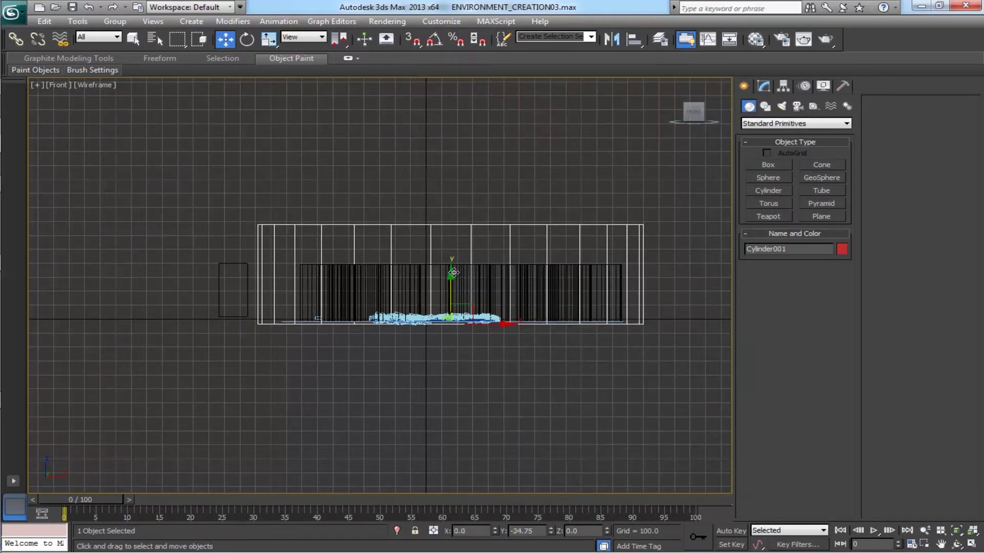
key("1")
middle_click_drag(473, 188, 477, 197)
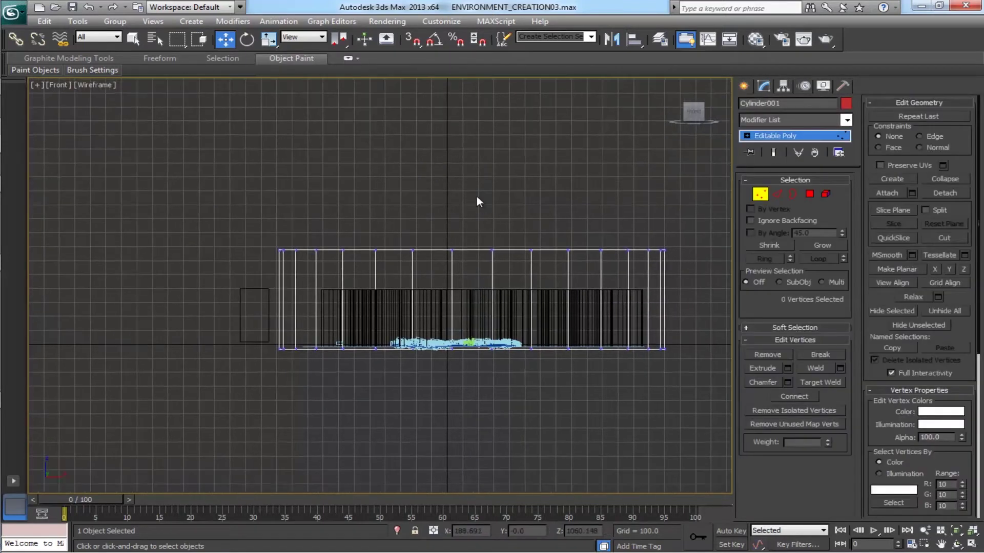
left_click_drag(219, 212, 662, 255)
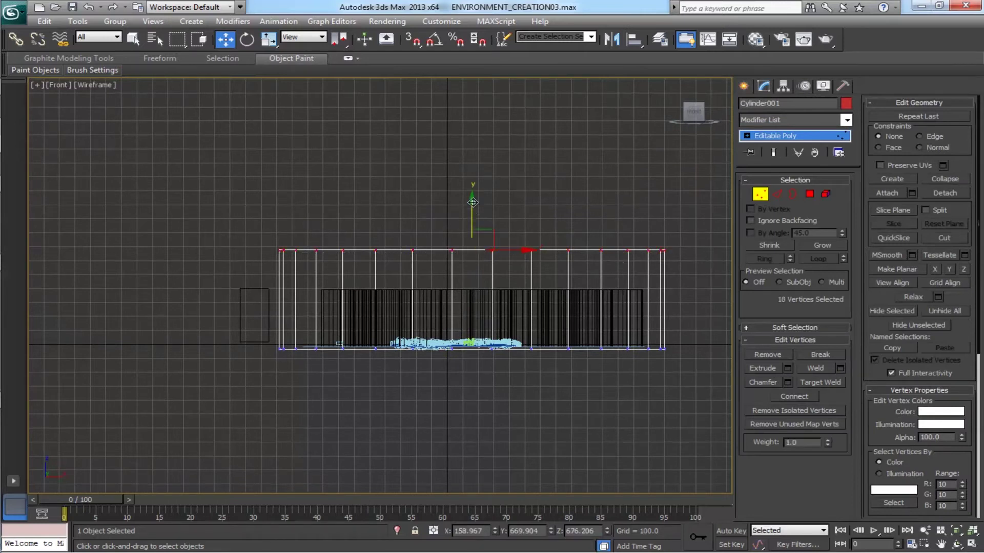
left_click_drag(474, 203, 475, 231)
left_click(544, 212)
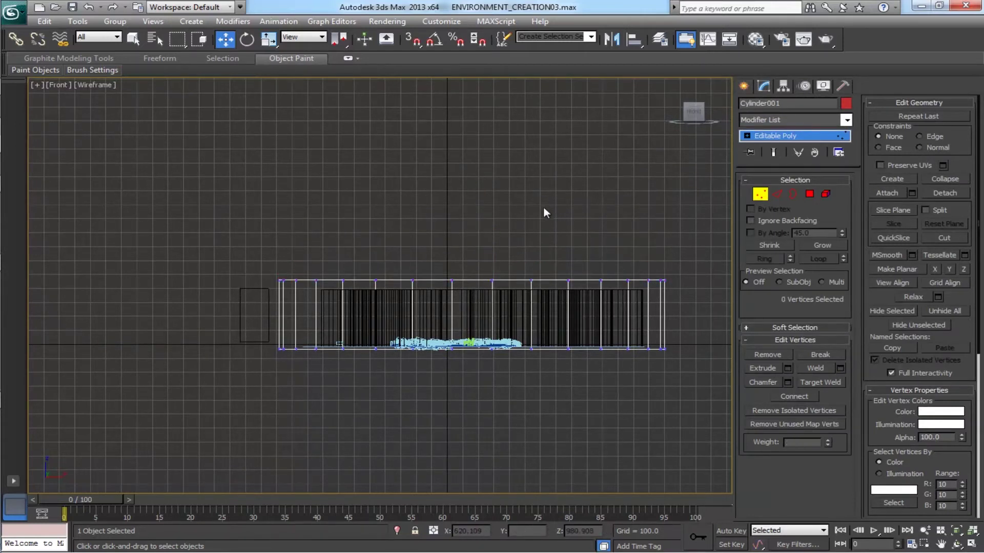
key("alt+w")
left_click(539, 334)
key("alt+w")
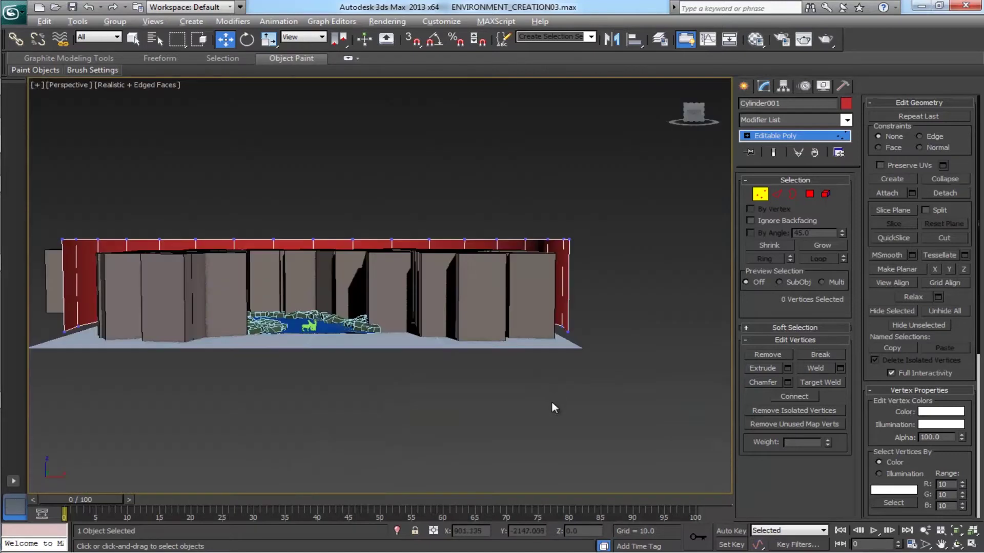
middle_click_drag(523, 373, 584, 342, "alt")
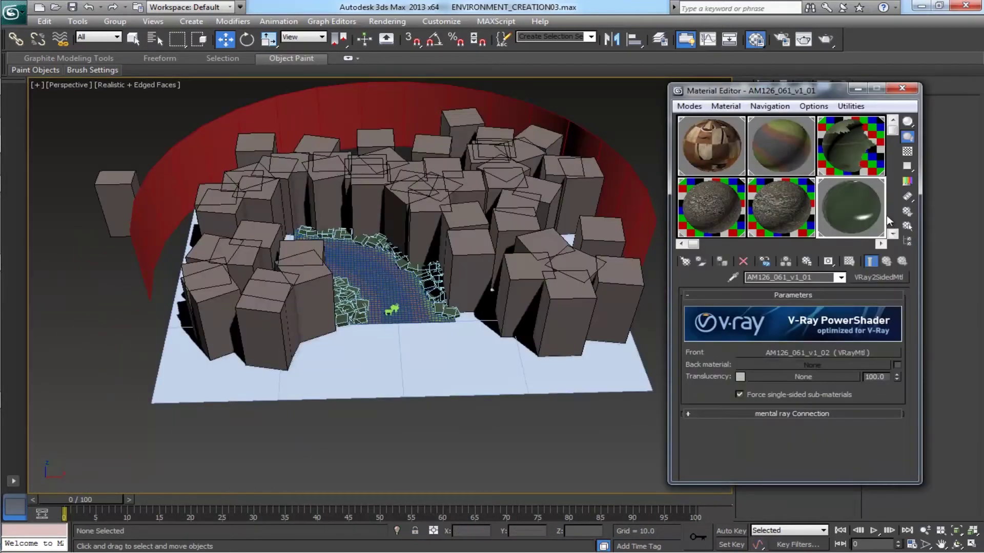
Step: Change the unused material slot 13 - Default to a VRayMtl
left_click_drag(893, 132, 898, 174)
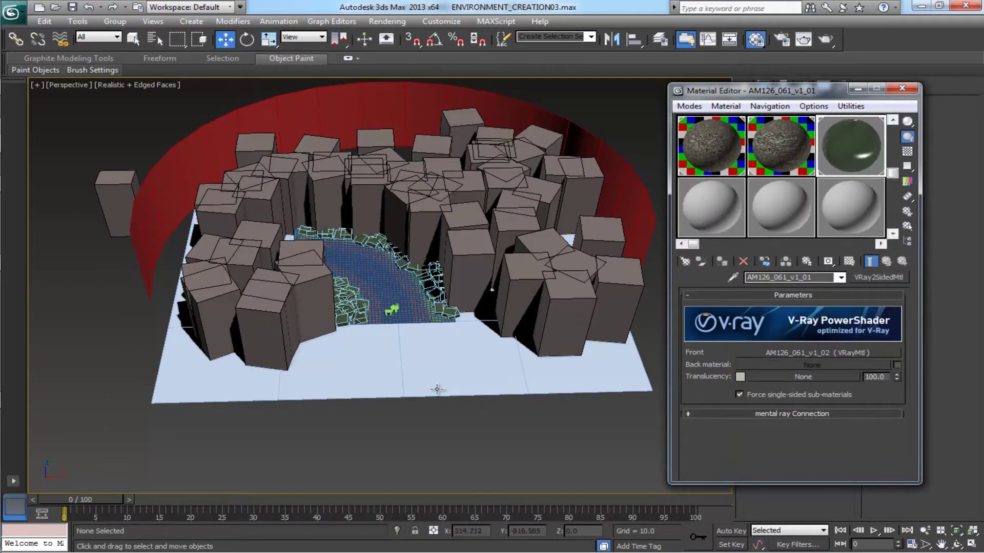
left_click(711, 208)
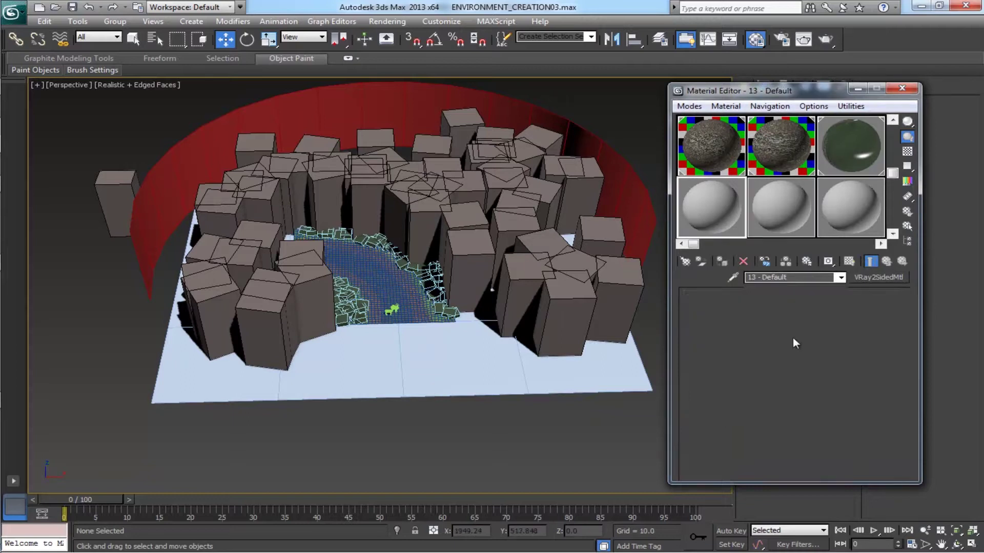
left_click(876, 278)
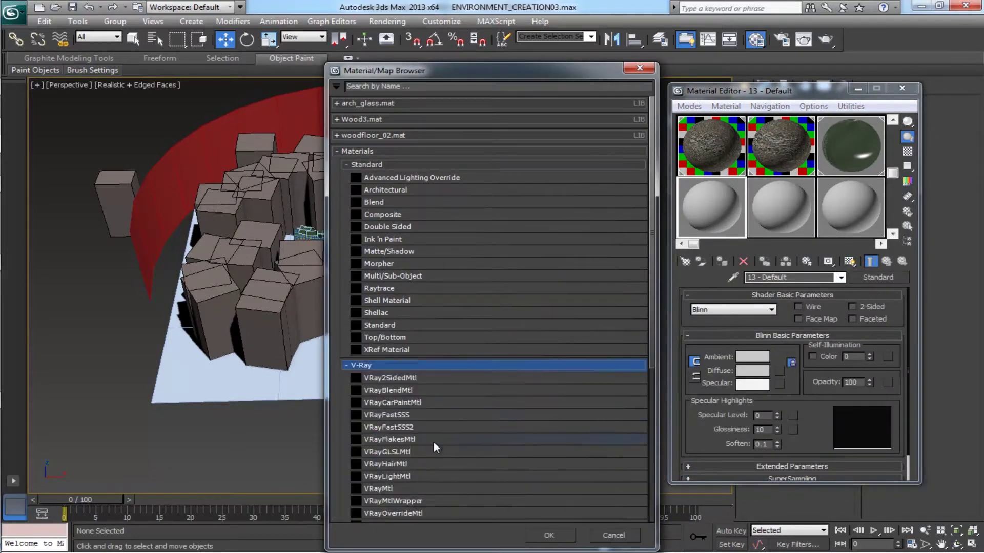
left_click(390, 489)
left_click(559, 536)
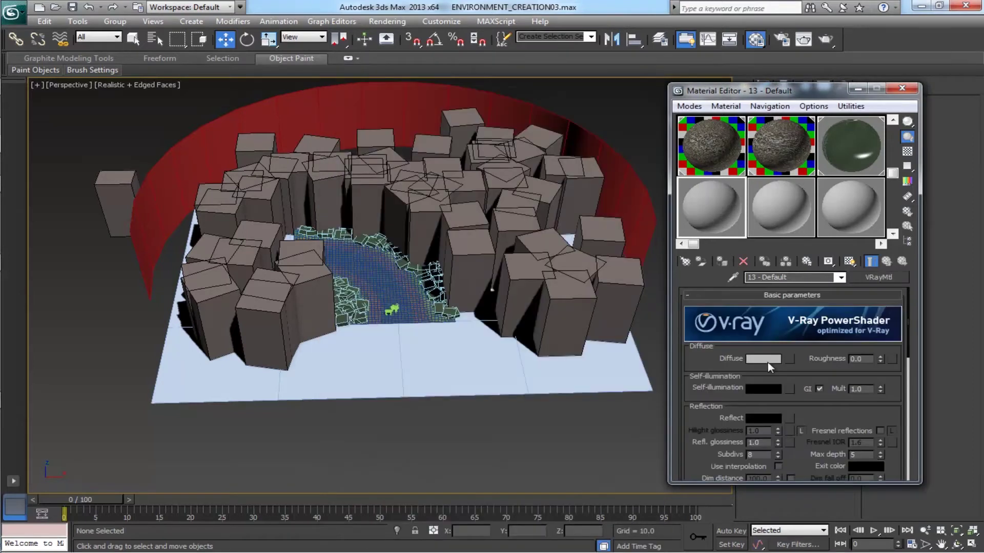
Step: Set the VRayMtl's diffuse colour to dark green and assign the material to the ground plane
left_click(764, 360)
left_click(309, 151)
mouse_move(309, 150)
left_mouse_down()
mouse_move(333, 191)
mouse_move(317, 118)
mouse_move(313, 162)
left_mouse_up()
left_click_drag(447, 140, 490, 129)
left_click(503, 180)
left_click(722, 261)
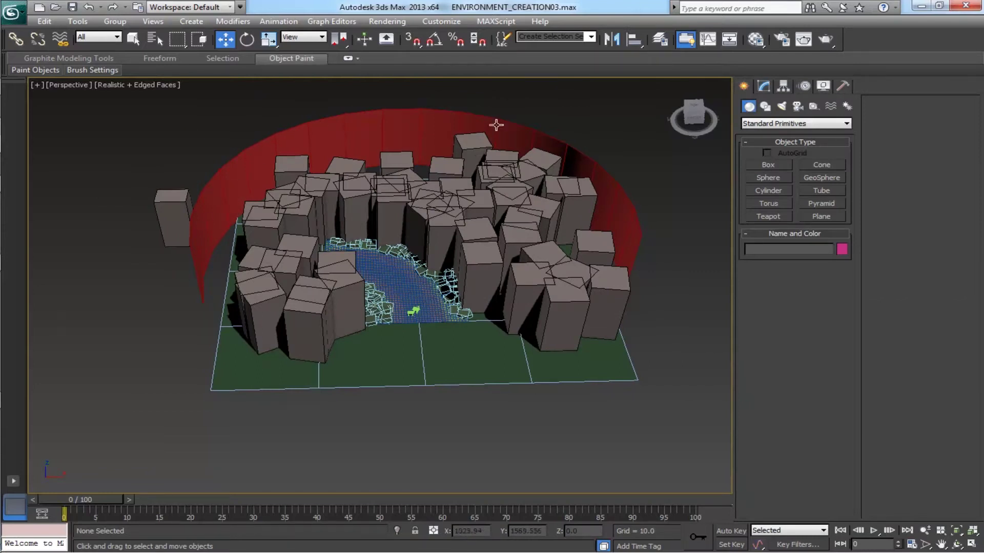
Step: Add an Unwrap UVW modifier to the curved backdrop wall
left_click(349, 133)
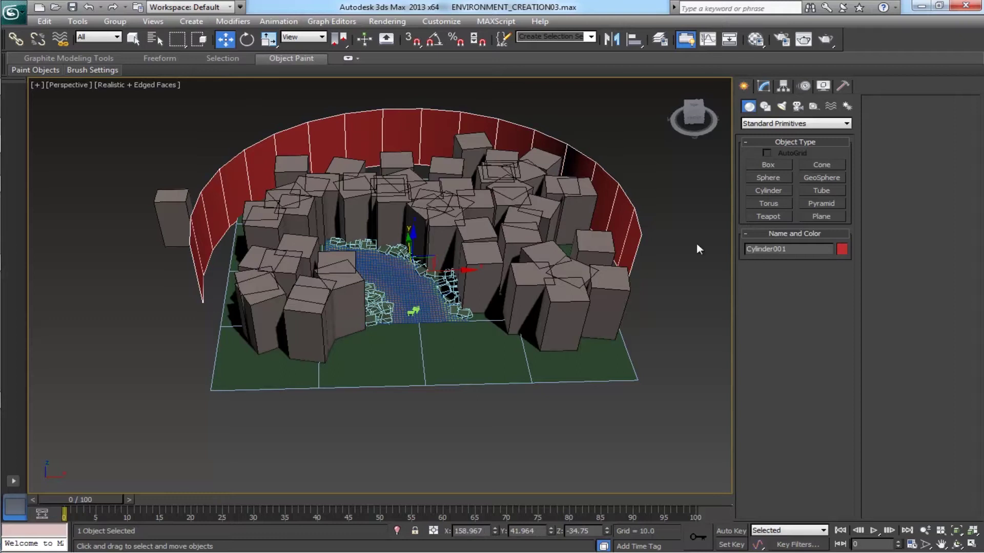
left_click(763, 86)
left_click(846, 120)
key("u")
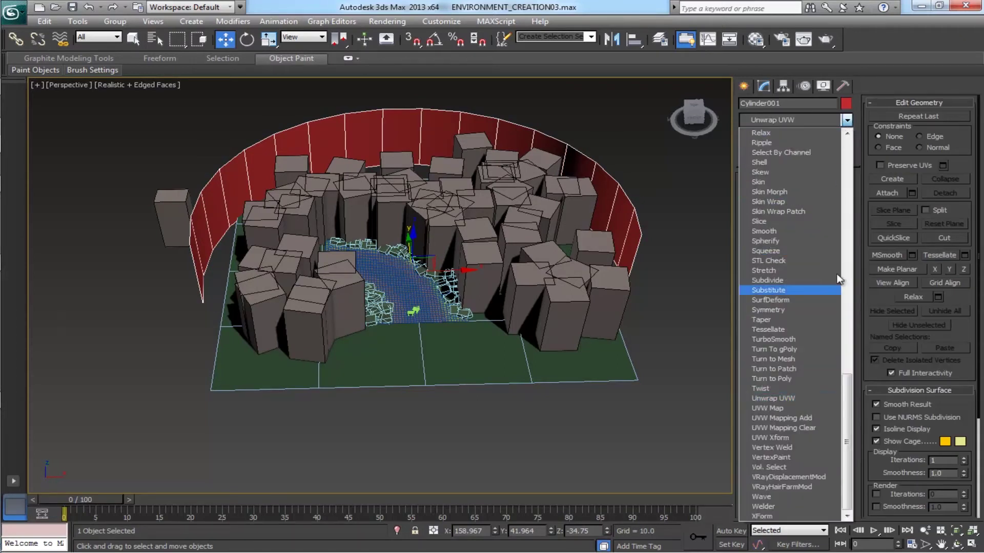
left_click(795, 398)
Step: Select all of the backdrop's faces by expanding a single face selection to the seams
left_click(498, 343)
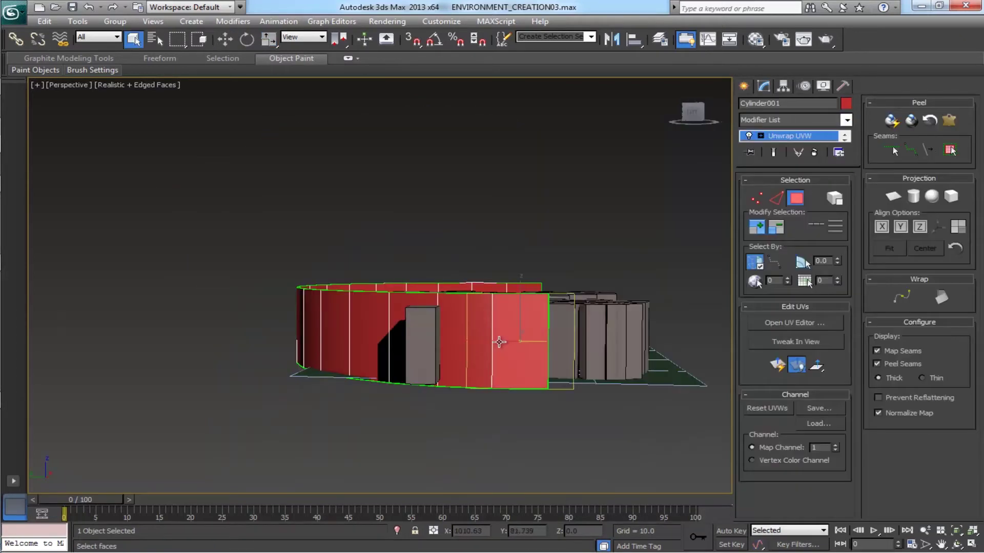
middle_click_drag(594, 339, 458, 342, "alt")
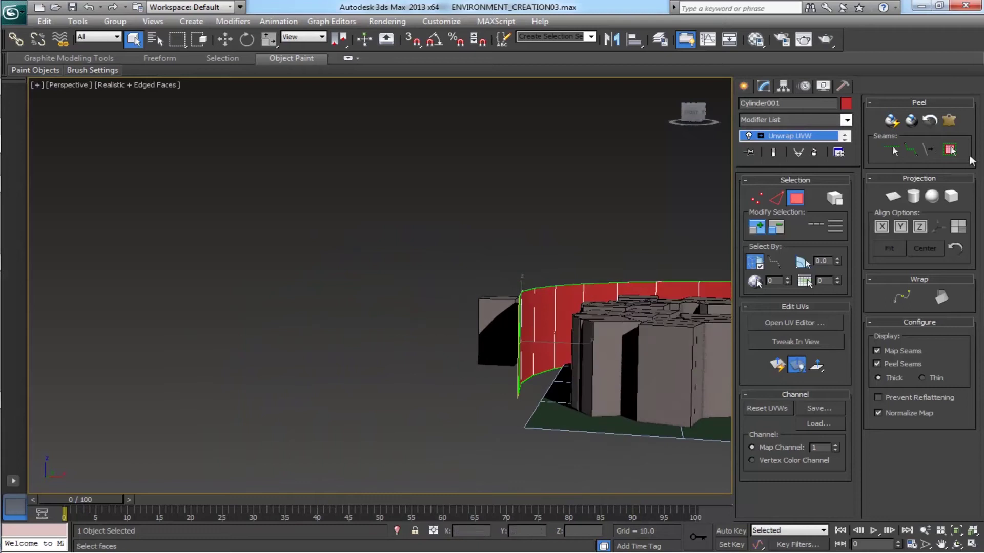
left_click(949, 149)
middle_click_drag(684, 218, 466, 237)
middle_click_drag(580, 263, 625, 297, "alt")
scroll(625, 297, "down", 3)
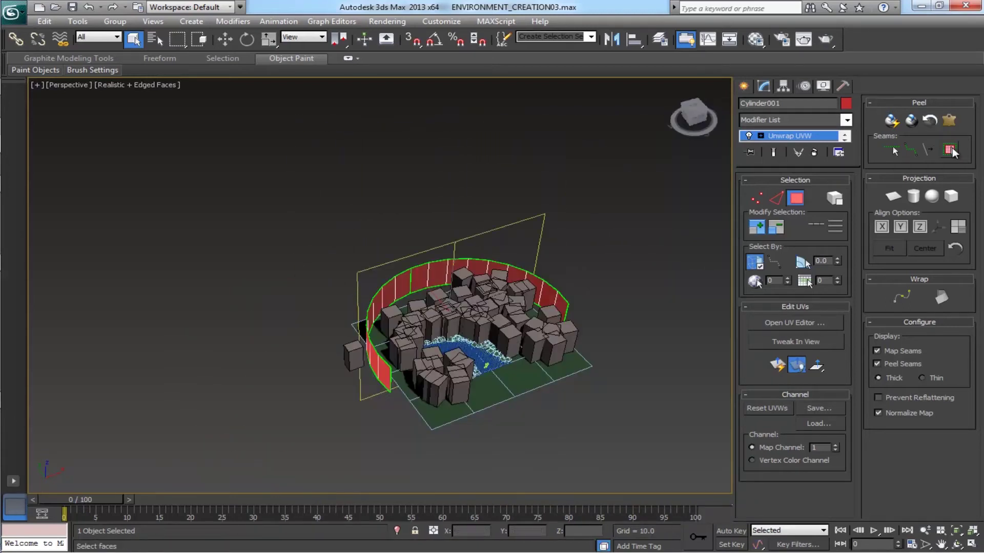
Step: Run a pelt map on the selected backdrop faces and commit the resulting UV layout
left_click(950, 121)
left_click(472, 155)
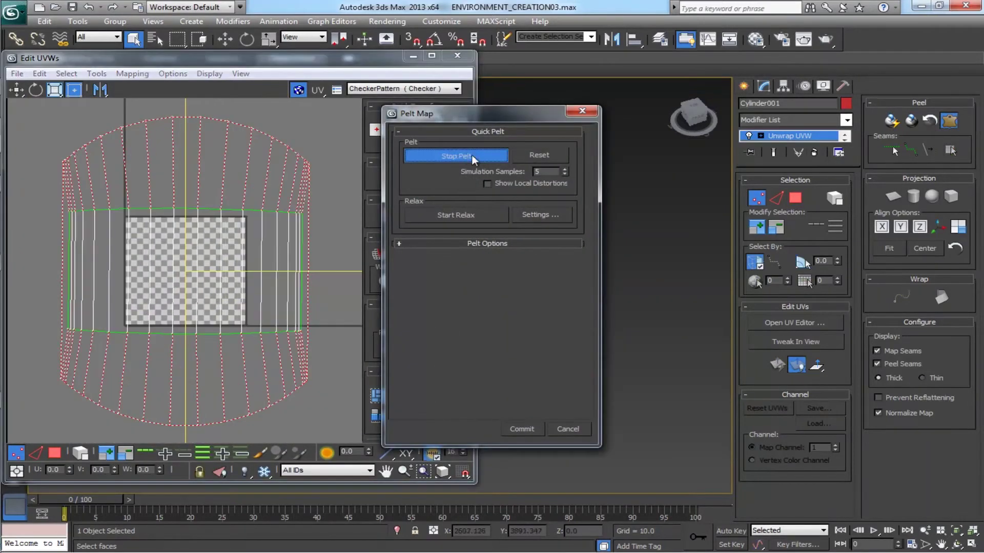
left_click(521, 429)
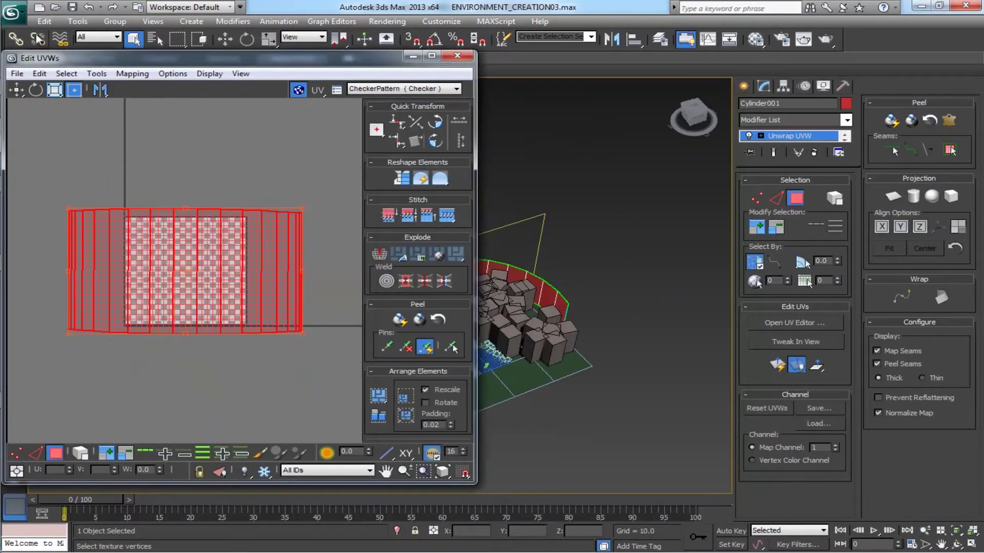
Step: Relax the backdrop's UVs with the Relax By Face Angles method until they flatten into a straight strip
left_click(97, 75)
left_click(109, 286)
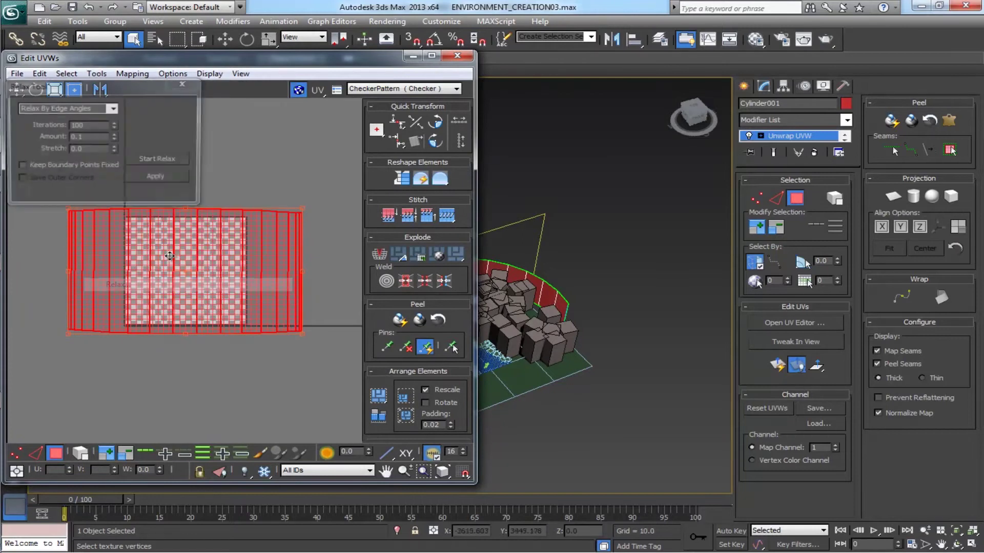
left_click(114, 108)
left_click(85, 118)
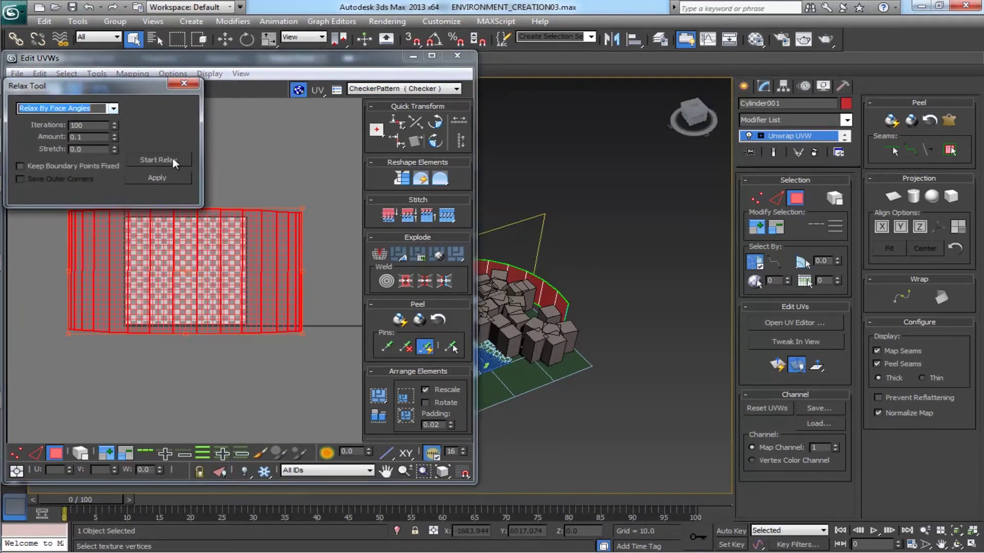
left_click(173, 157)
left_click(173, 157)
left_click(189, 84)
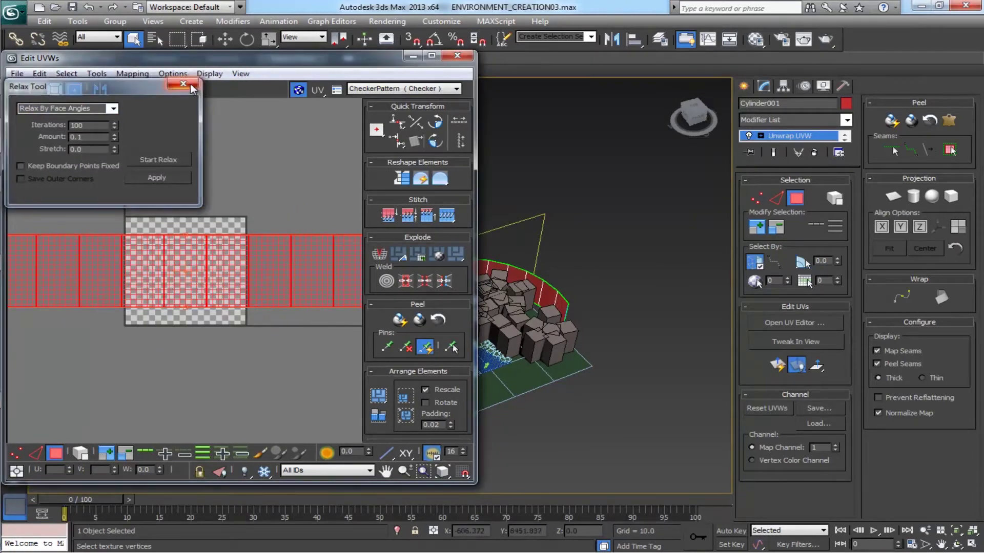
Step: Maximize the UV editor and break the UV strip in two at the vertical edge near its middle
middle_click_drag(216, 158, 218, 160)
scroll(218, 182, "down", 6)
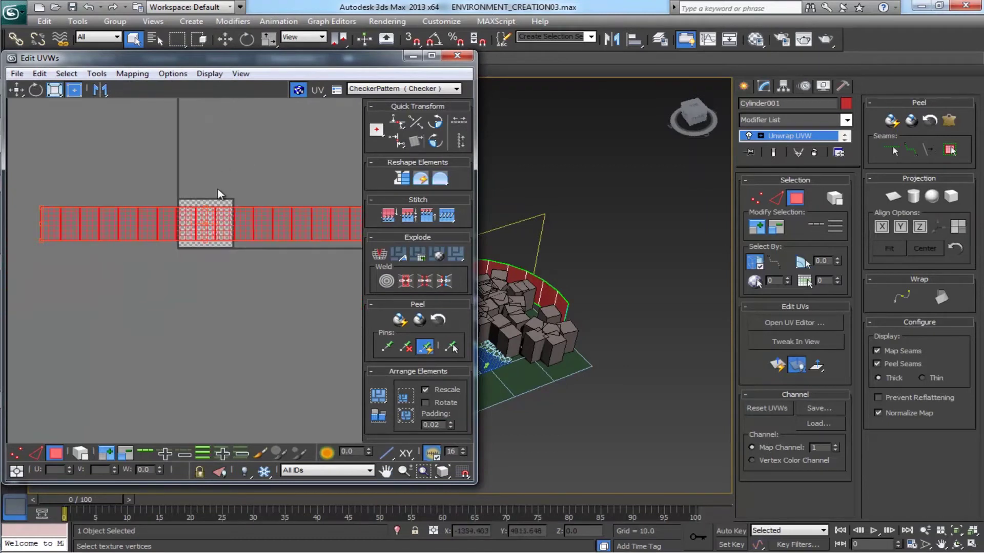
left_click_drag(219, 217, 219, 247)
right_click(219, 247)
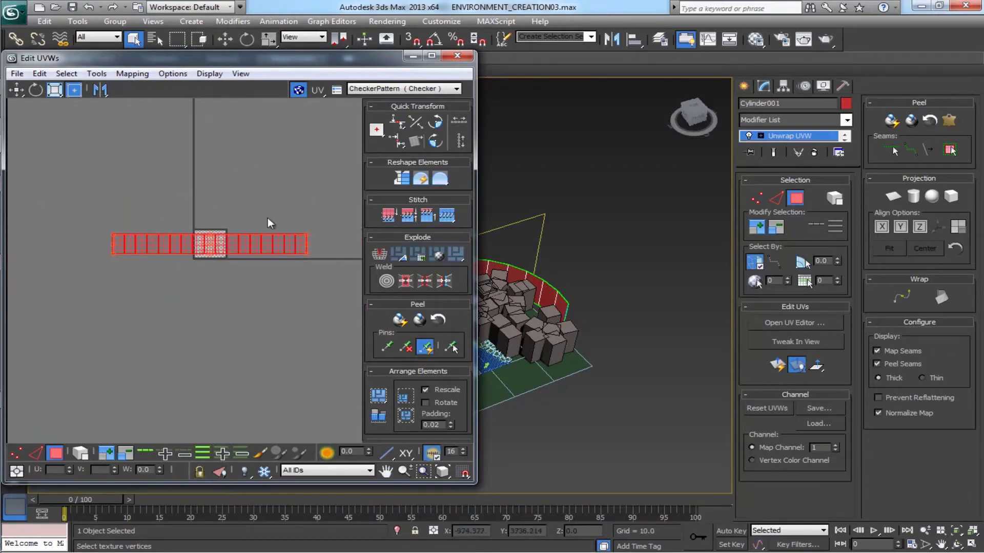
left_click(431, 56)
scroll(527, 195, "up", 6)
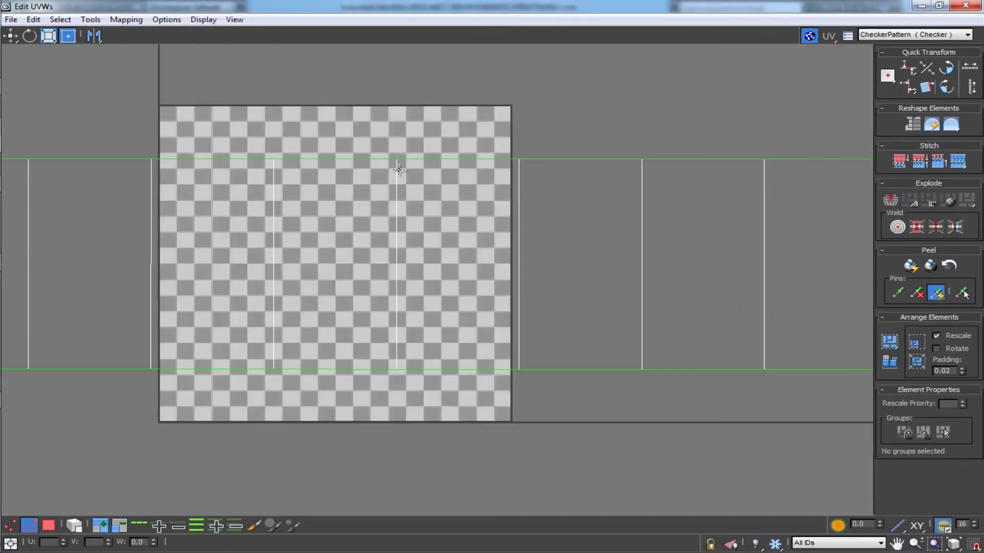
left_click(397, 171)
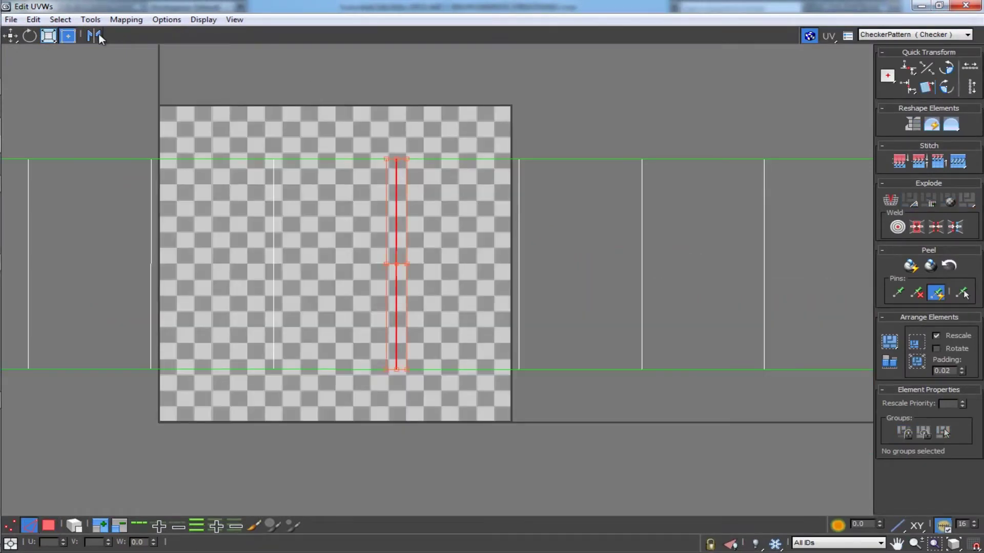
left_click(90, 20)
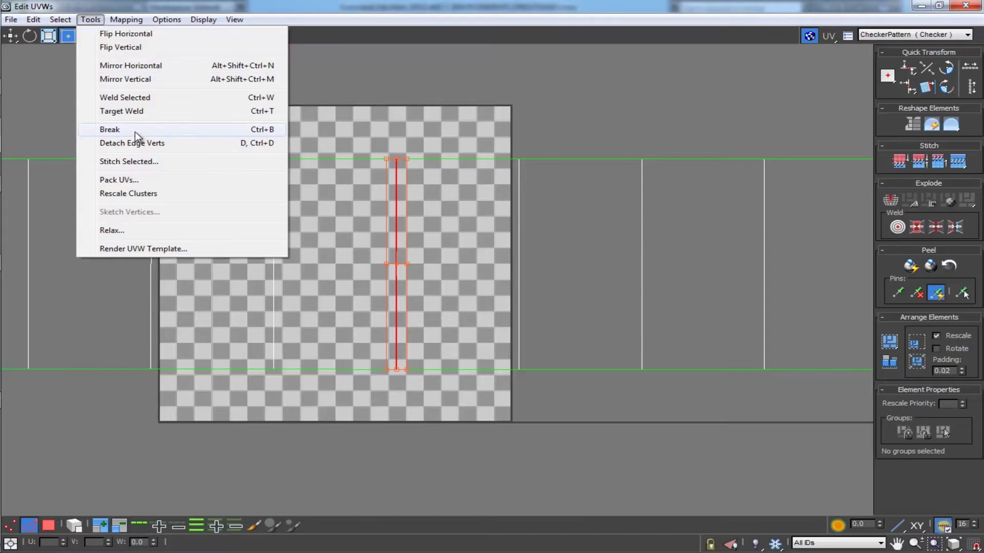
left_click(110, 129)
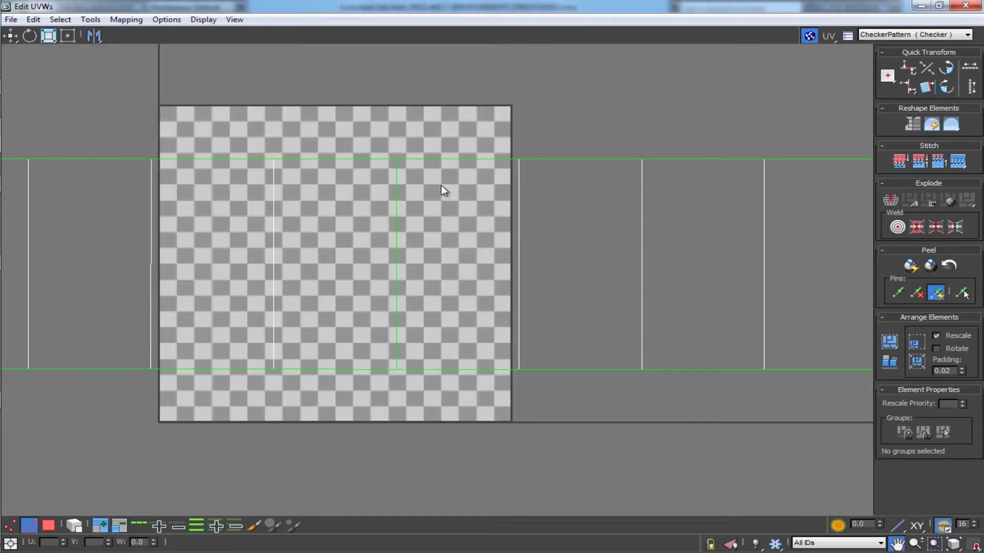
Step: Move the right-hand UV strip as a whole element directly below the left-hand strip, aligning their left ends
scroll(441, 199, "down", 3)
scroll(441, 199, "down", 3)
left_click(48, 525)
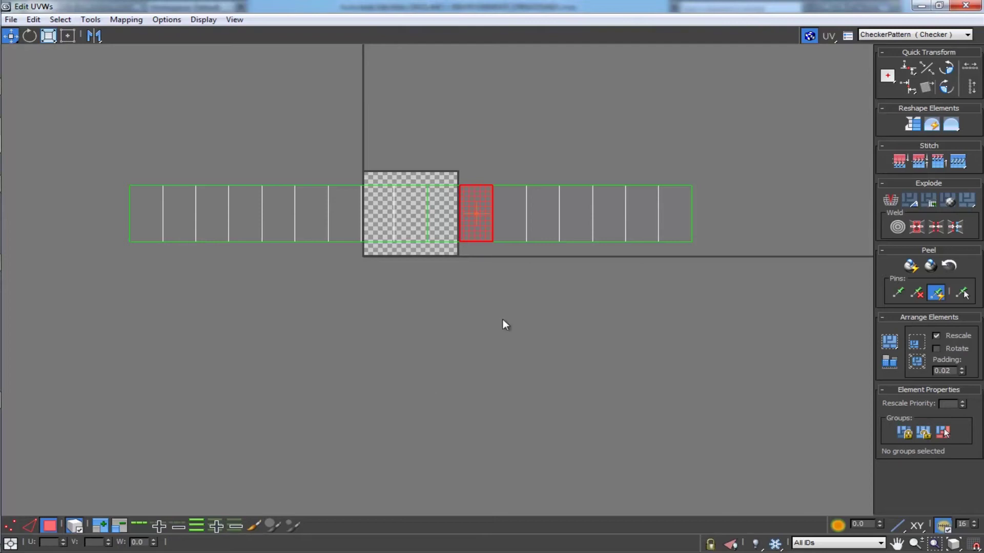
left_click(530, 214)
left_click_drag(542, 205, 247, 264)
middle_click_drag(488, 215, 505, 230)
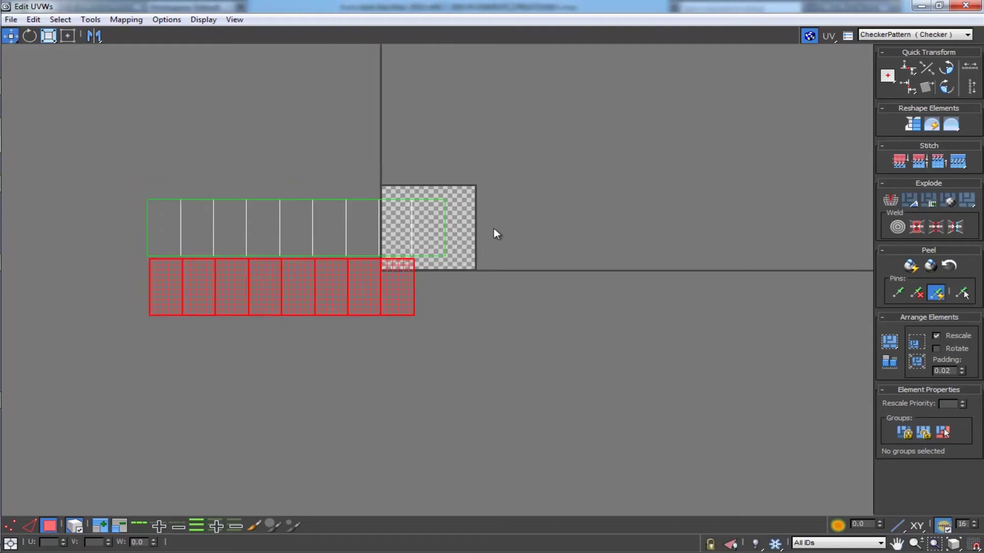
Step: Select both UV strips, scale them down together and move them onto the checker tile
scroll(243, 235, "up", 2)
left_click(233, 200)
left_click(275, 342, "ctrl")
left_click_drag(280, 255, 291, 311)
key("w")
left_click_drag(307, 243, 544, 197)
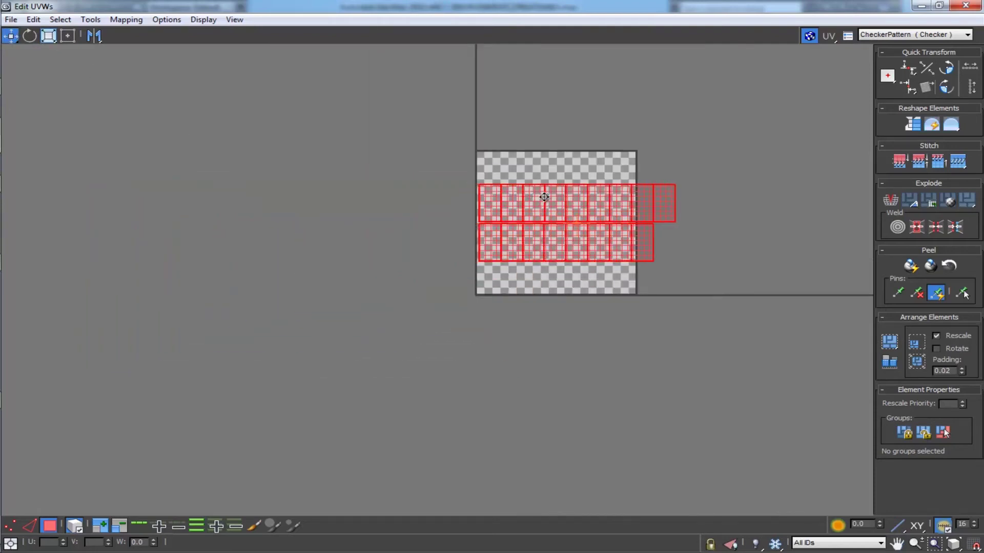
Step: Scale the two UV strips down further and position them so both lie fully inside the checker tile
scroll(674, 158, "up", 2)
middle_click_drag(675, 156, 566, 175)
left_click(45, 36)
left_click_drag(332, 246, 358, 311)
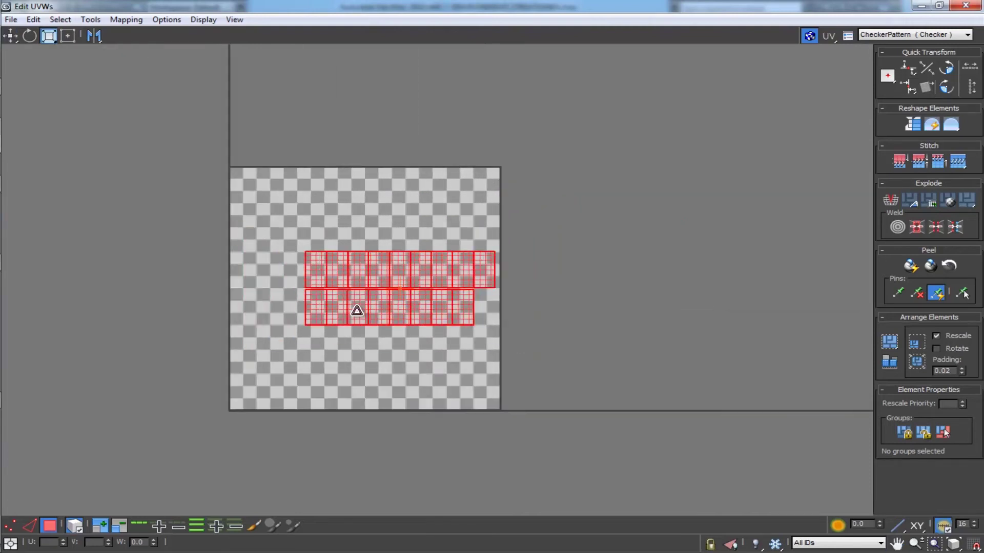
left_click(11, 37)
mouse_move(384, 274)
left_mouse_down()
mouse_move(320, 259)
mouse_move(374, 279)
mouse_move(398, 275)
left_mouse_up()
left_click(49, 38)
key("w")
left_click(681, 224)
scroll(381, 261, "up", 4)
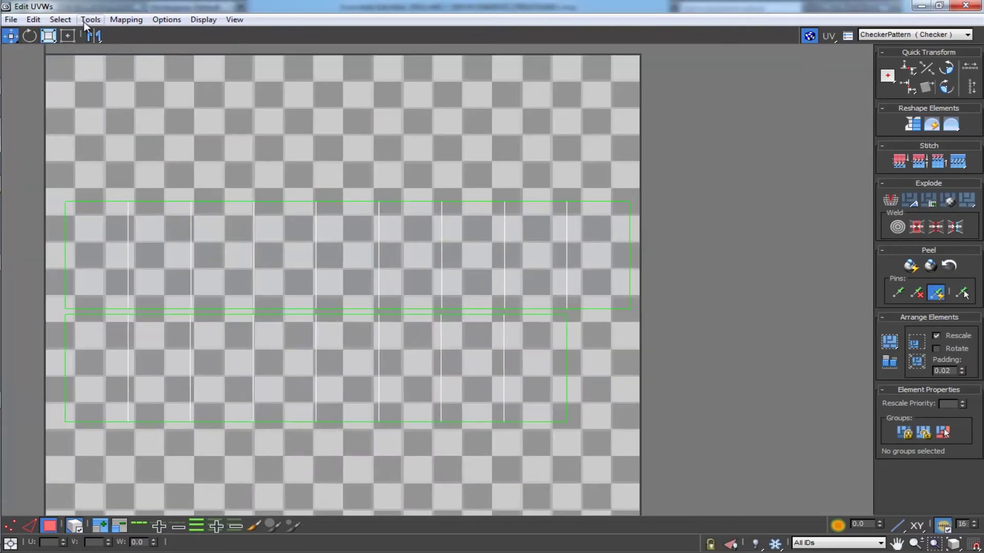
Step: Render the backdrop's UVW template at 1024 × 1024 and close the render settings
left_click(86, 20)
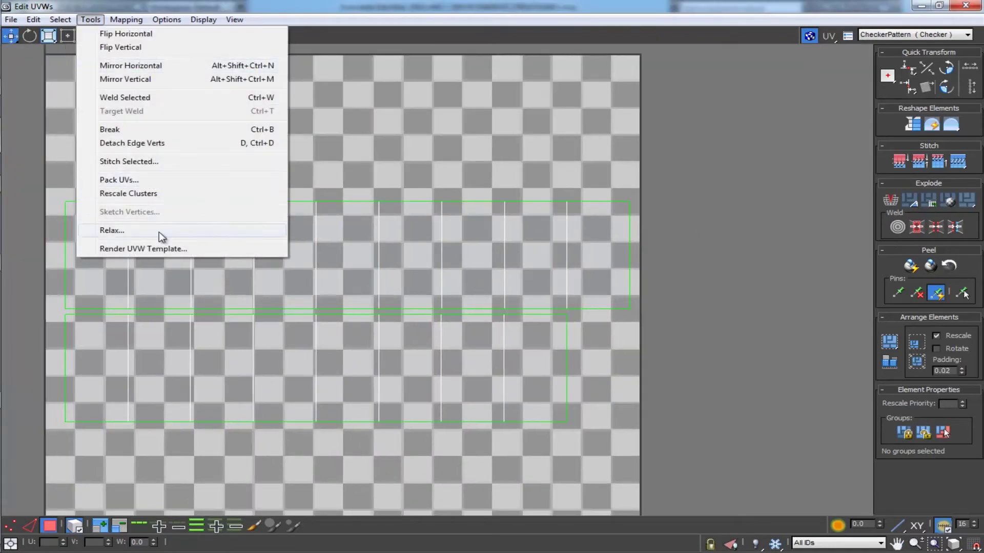
left_click(163, 249)
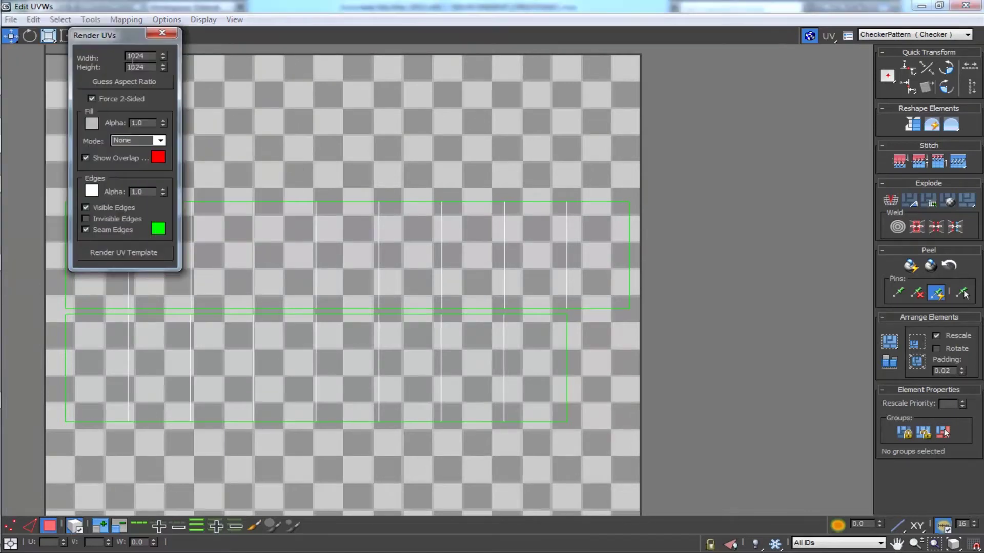
left_click(127, 254)
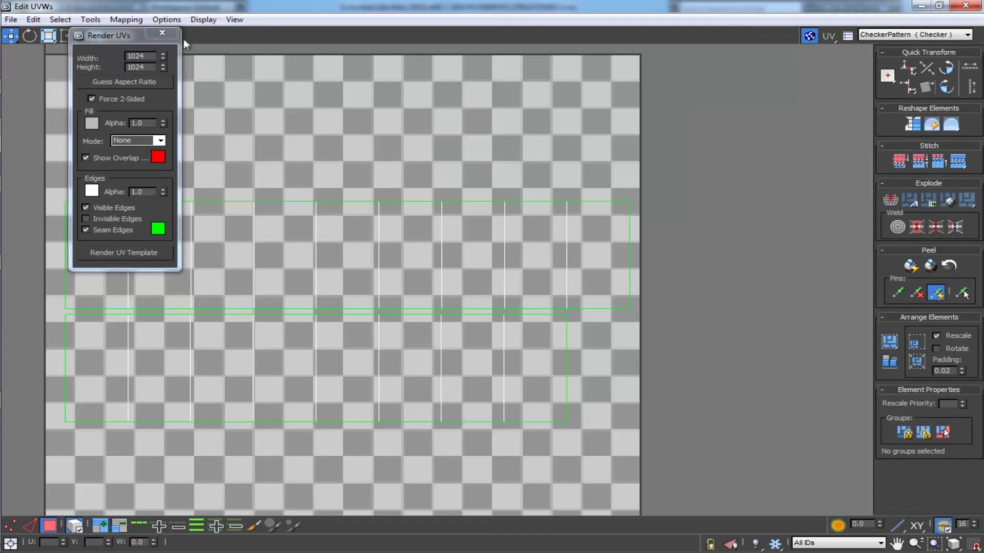
left_click(169, 34)
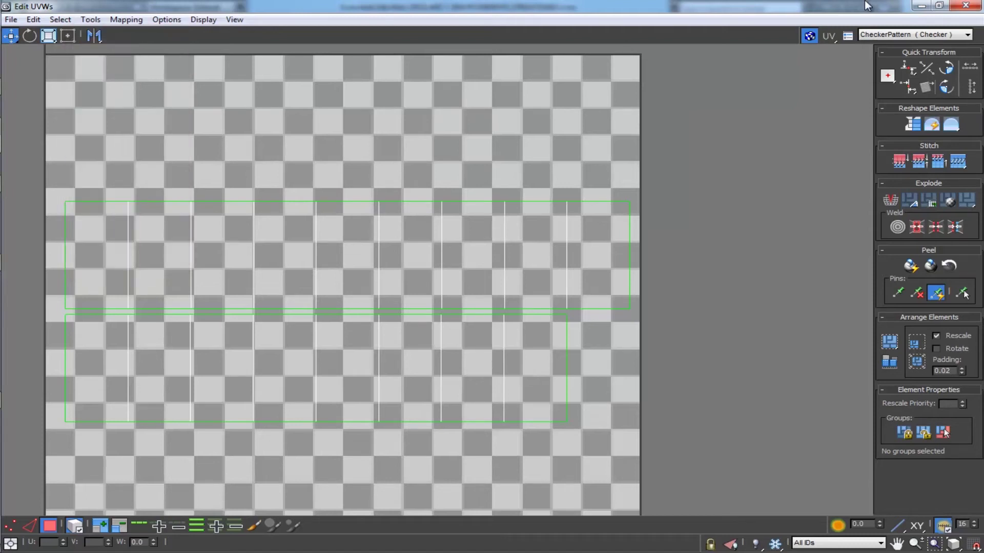
Step: Minimize the UV editor and save the rendered template as the JPEG Background_Texture in the TEXTURE folder, at quality 95
left_click(921, 5)
left_click(323, 132)
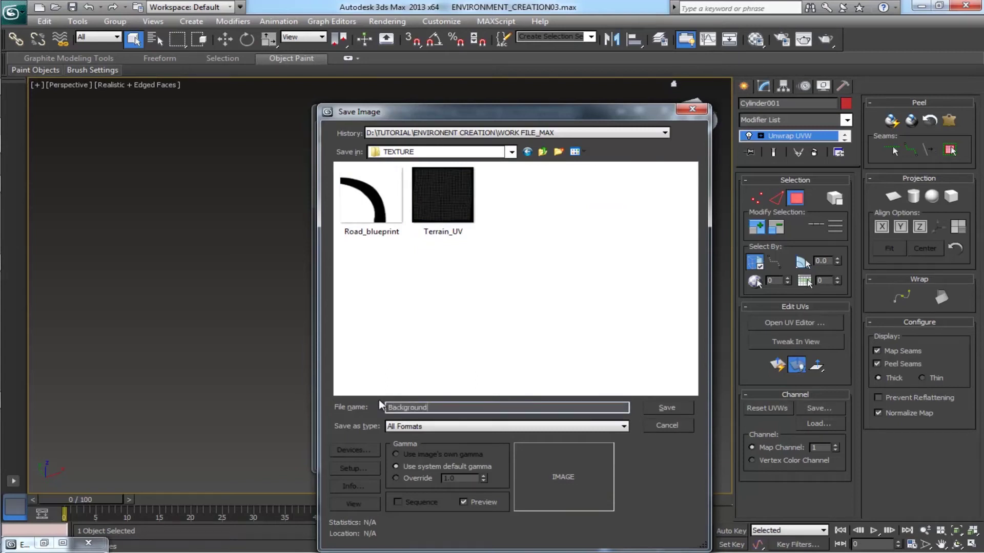
left_click(604, 427)
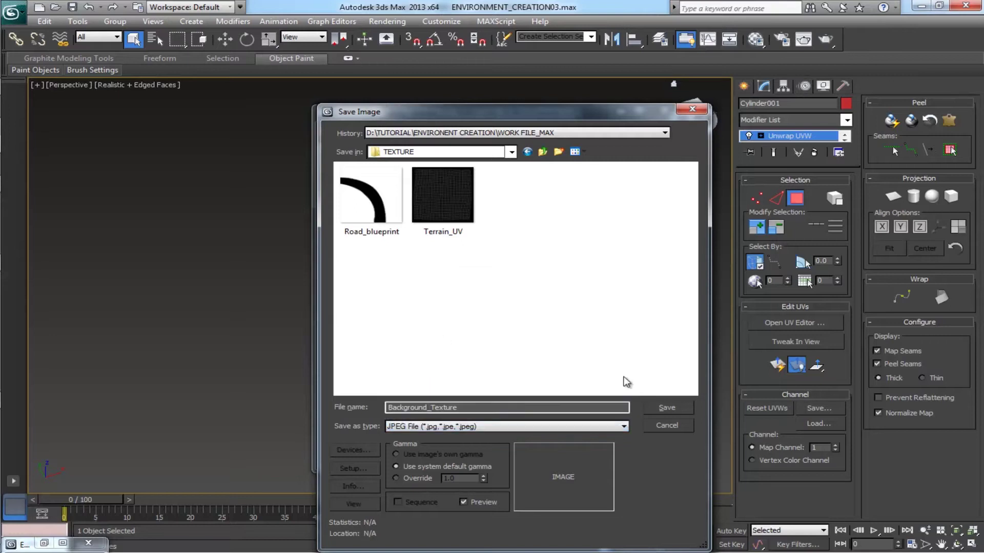
left_click(661, 409)
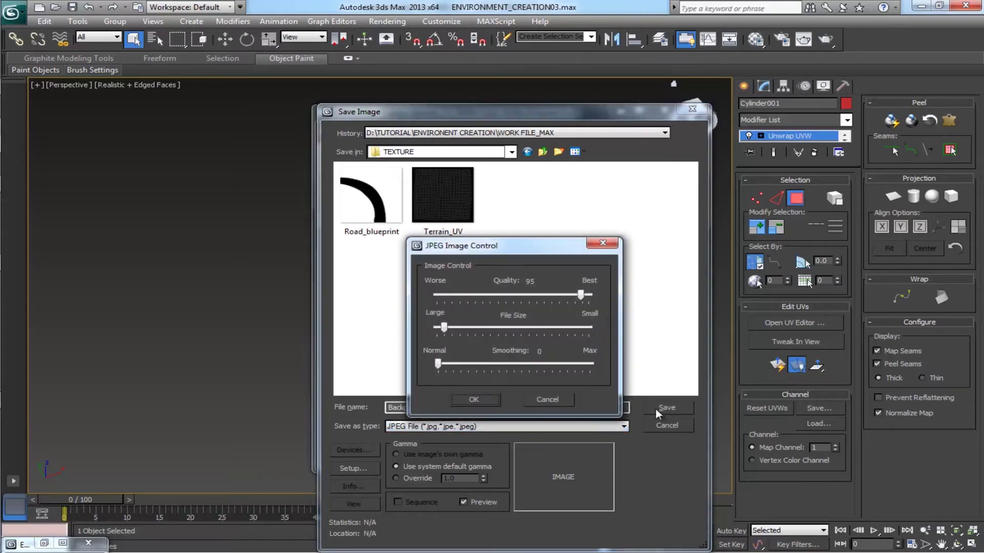
left_click(473, 400)
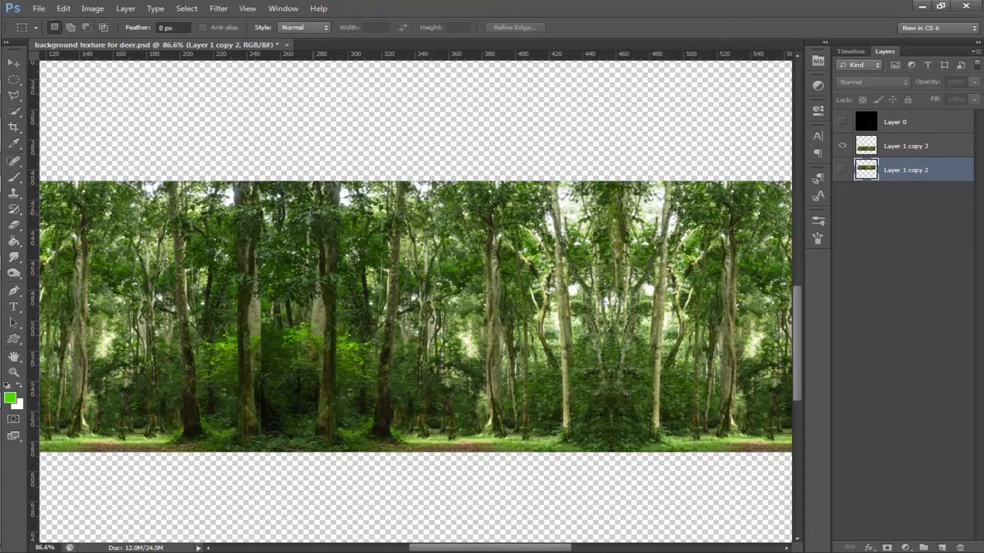
Step: Switch to Photoshop and open the Background_Texture image from the TEXTURE folder
left_click(41, 8)
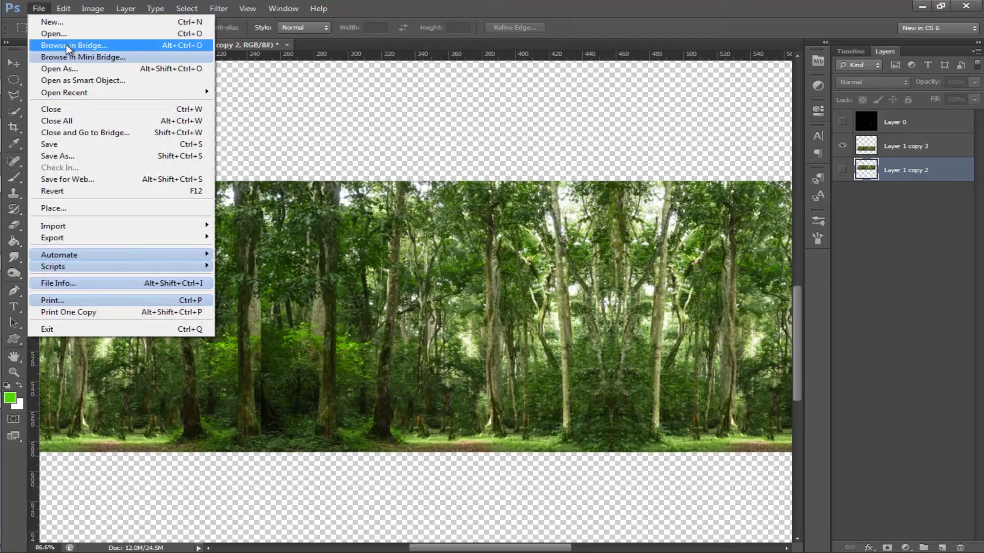
left_click(54, 33)
left_click(411, 131)
left_click(635, 382)
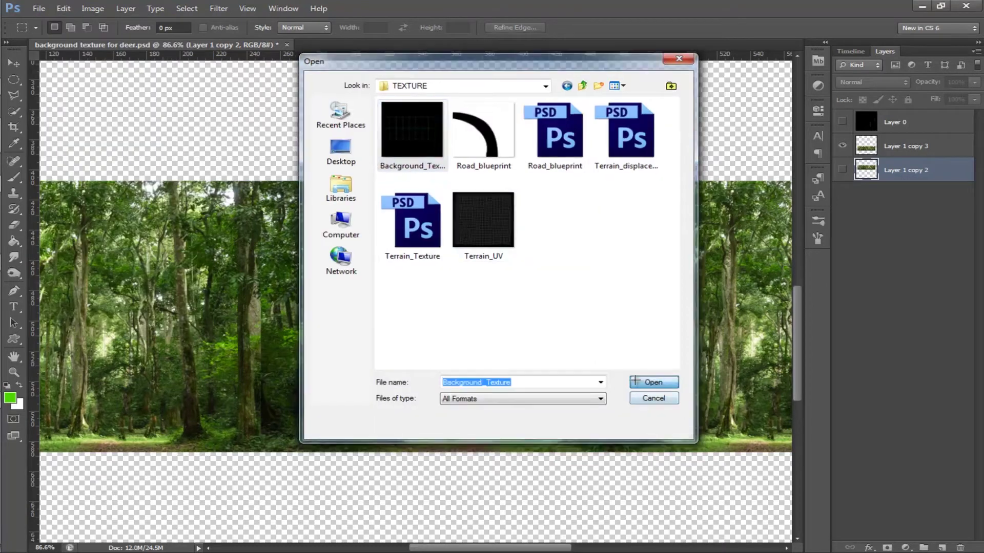
Step: Convert the template's locked background into a regular layer named Layer 0
scroll(481, 307, "up", 3, "alt")
double_click(895, 124)
left_click(618, 176)
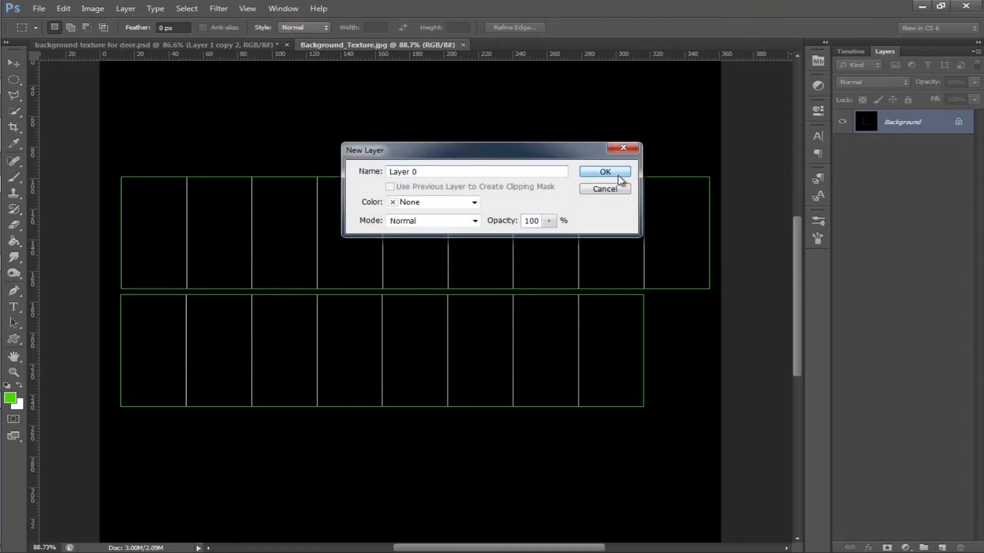
left_click(605, 172)
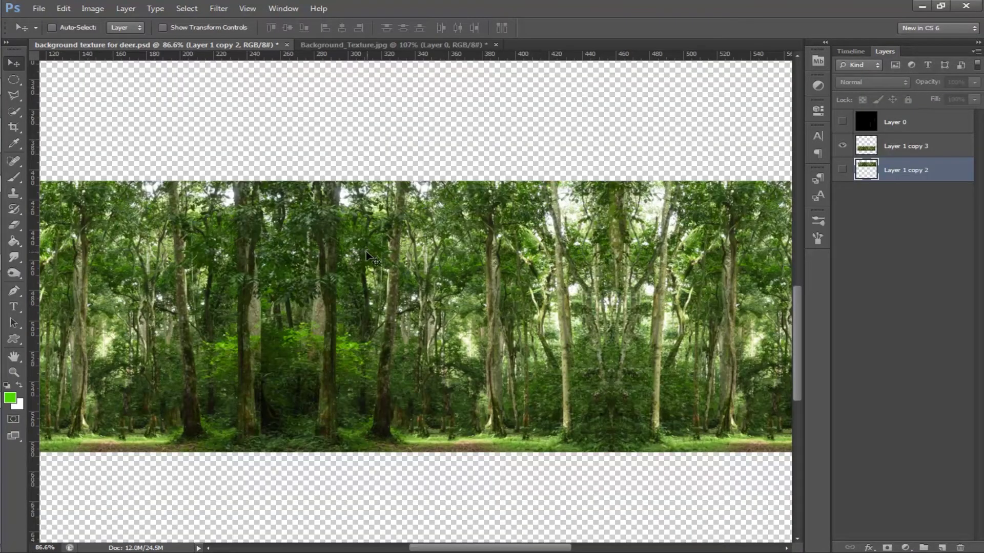
Step: Copy the forest layer from background texture for deer.psd into Background_Texture and scale it to about 42% over the upper UV strip
left_click_drag(366, 252, 326, 222)
key("ctrl+t")
key("ctrl+0")
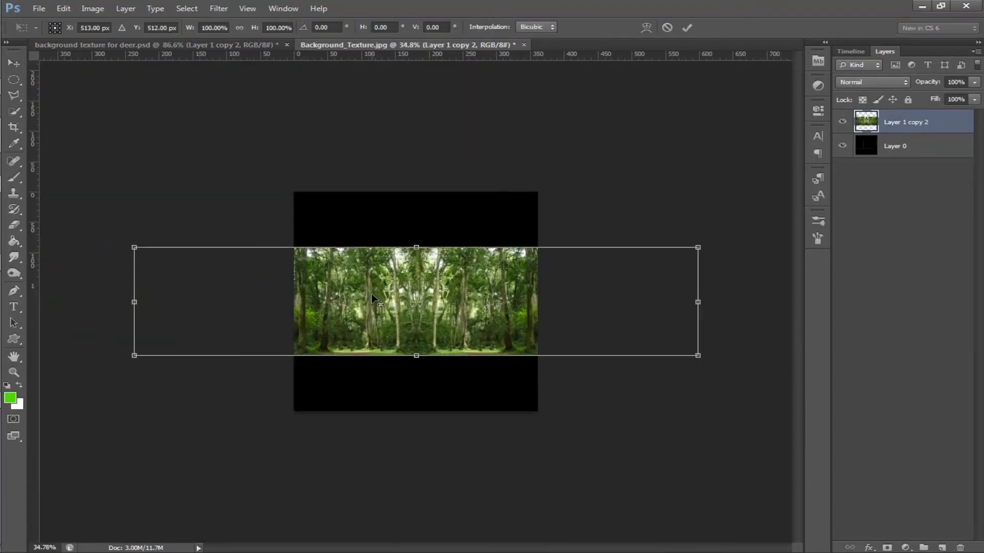
left_click_drag(133, 356, 397, 303)
left_click_drag(502, 267, 399, 259)
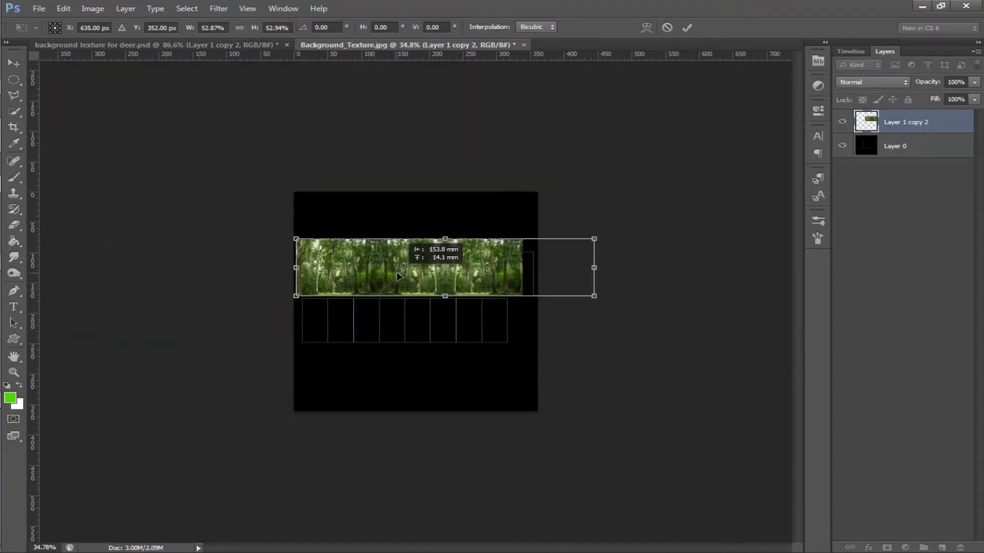
left_click_drag(593, 237, 535, 253)
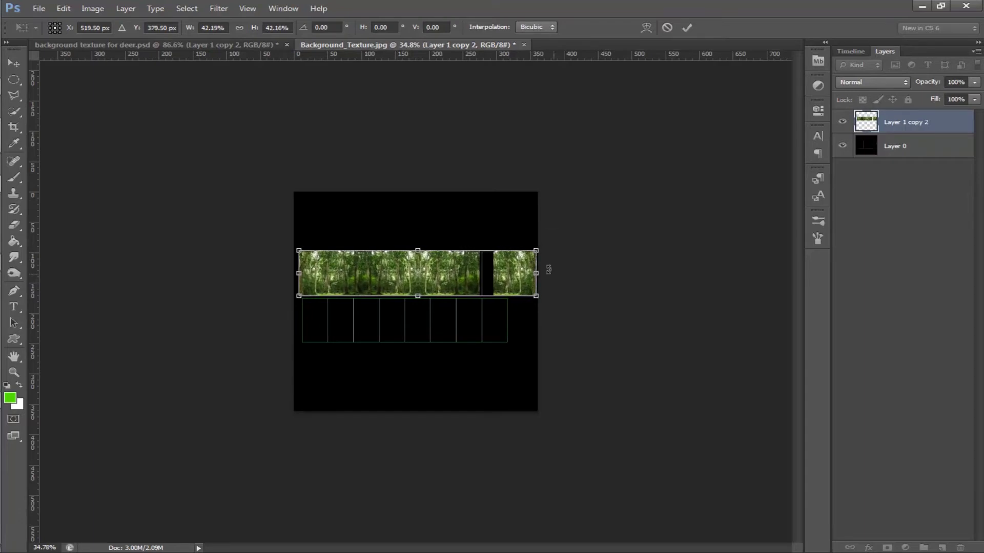
scroll(570, 295, "up", 10, "alt")
left_click_drag(698, 168, 702, 167)
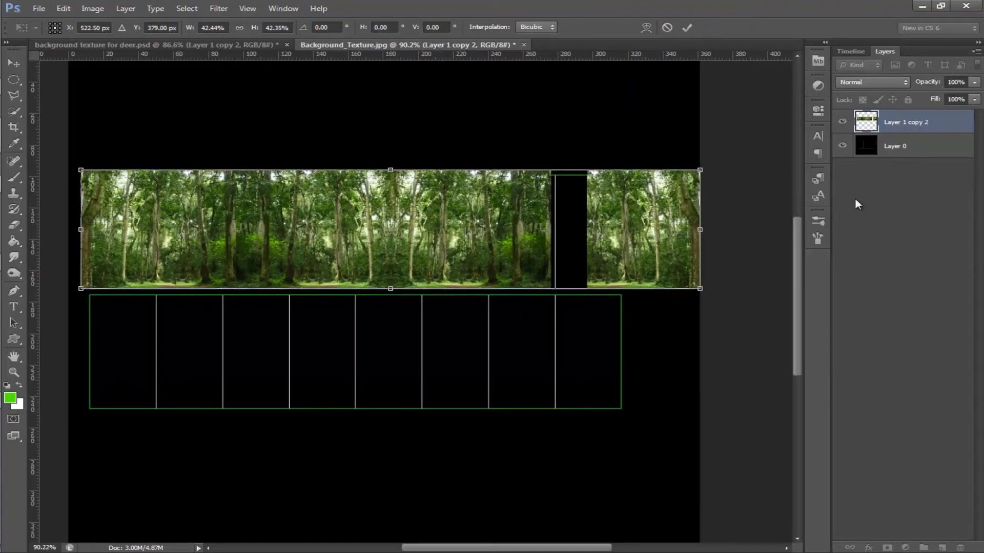
key("Return")
Step: Delete the detached forest piece at the right end of the upper strip using a rectangular selection, then deselect
left_click_drag(14, 80, 51, 86)
left_click(51, 80)
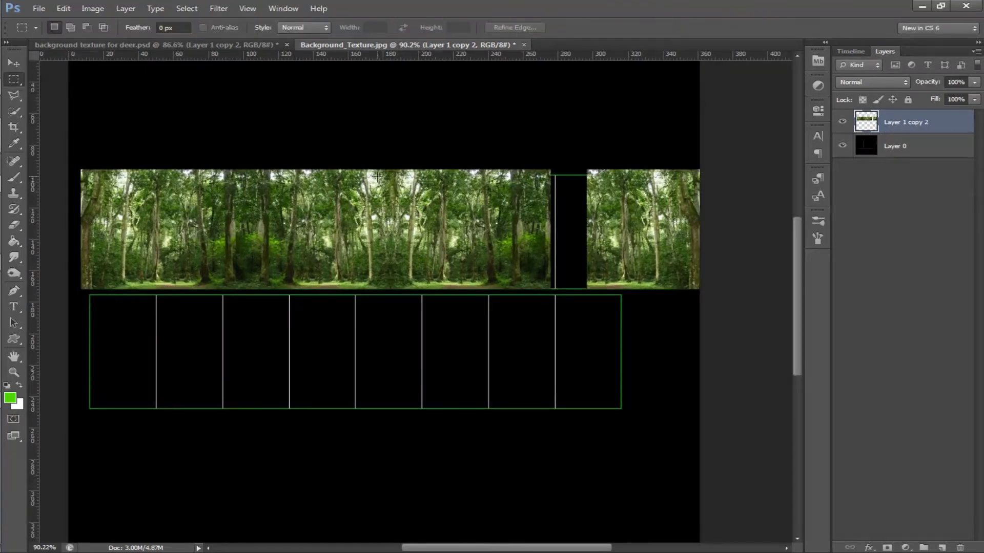
left_click_drag(577, 152, 725, 307)
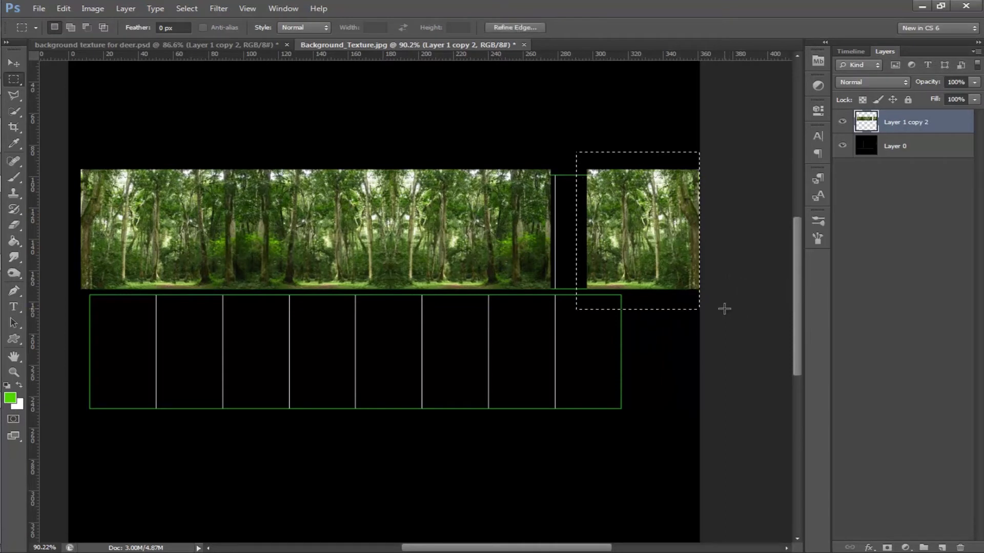
key("Delete")
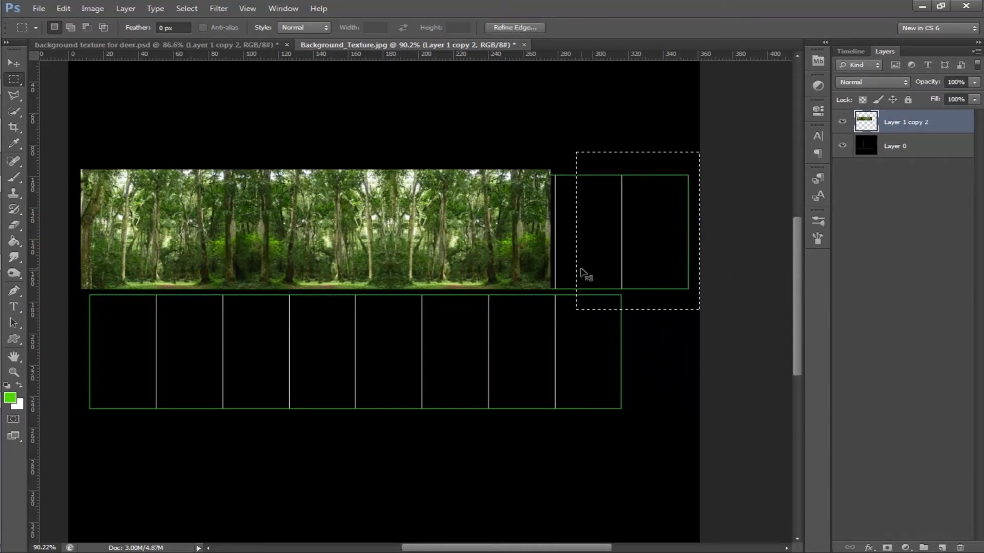
key("ctrl+d")
Step: Duplicate the forest layer to the right to cover the rest of the upper strip and add a layer mask to the copy
left_click(13, 60)
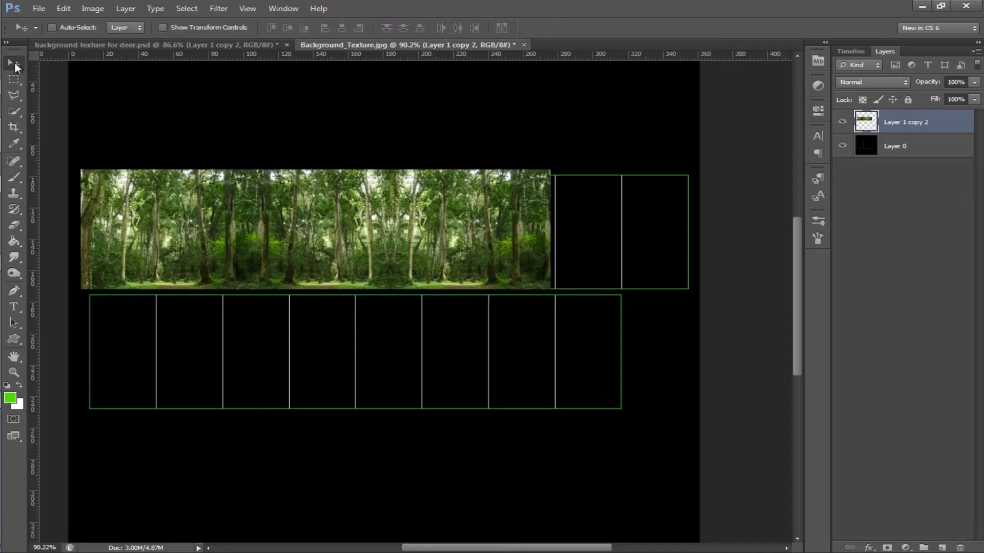
left_click_drag(309, 234, 563, 226, "alt")
left_click(886, 548)
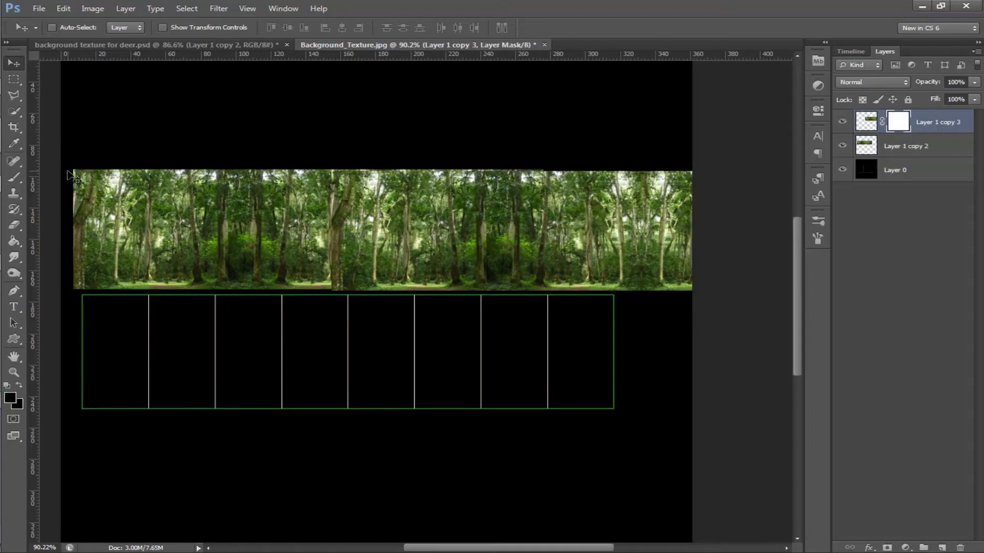
Step: Paint black on Layer 1 copy 3's mask with a much smaller brush to blend the seam between the two forest images
left_click(14, 177)
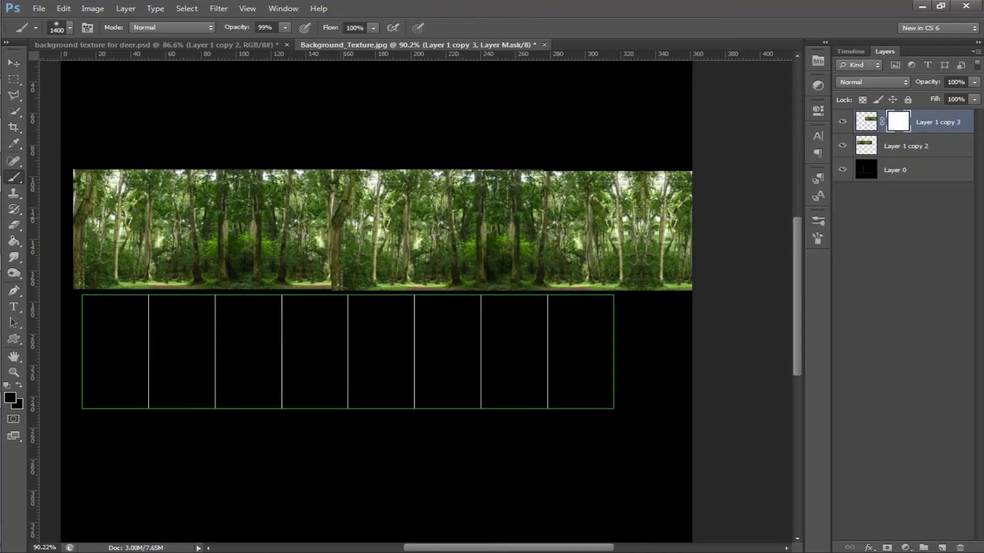
key("bracketleft")
key("bracketleft")
key("bracketleft")
key("bracketleft")
key("bracketleft")
key("bracketleft")
key("bracketleft")
key("bracketleft")
key("bracketleft")
key("bracketleft")
key("bracketleft")
key("bracketleft")
key("bracketleft")
key("bracketleft")
key("bracketleft")
mouse_move(355, 174)
left_mouse_down()
mouse_move(364, 154)
mouse_move(382, 225)
mouse_move(378, 288)
mouse_move(304, 318)
left_mouse_up()
Step: Merge Layer 1 copy 3 with Layer 1 copy 2 and duplicate the merged forest strip over the lower UV strip
left_click(17, 65)
left_click(918, 146, "ctrl")
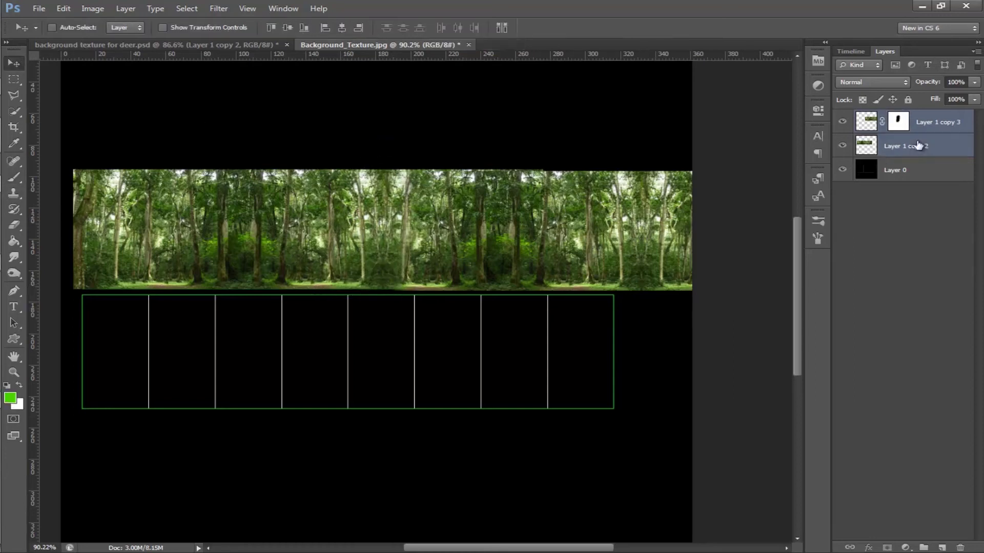
key("ctrl+e")
left_click_drag(450, 270, 405, 395, "alt")
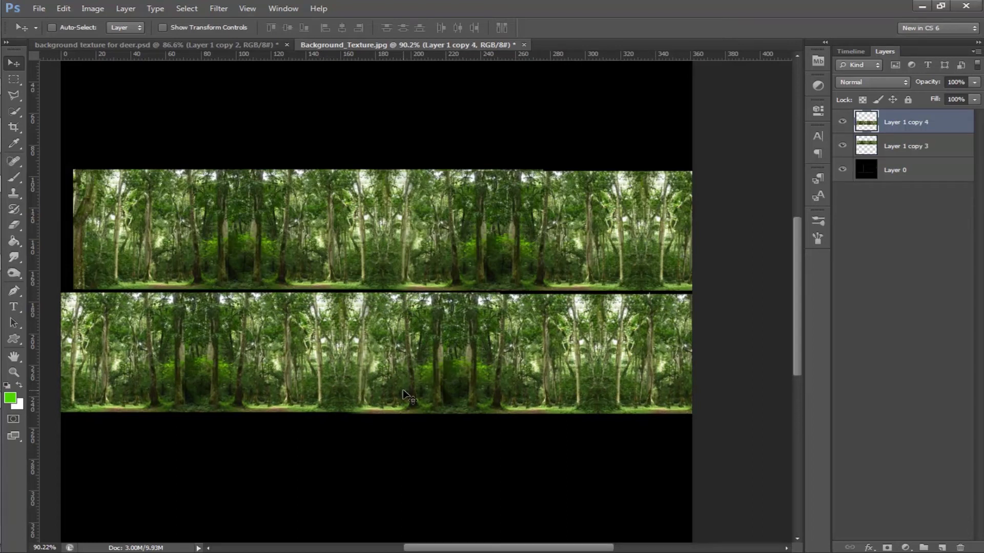
Step: Hide the UV template layer and save the image as Background_Texture in Photoshop PSD format in the TEXTURE folder
left_click(843, 169)
key("ctrl+shift+s")
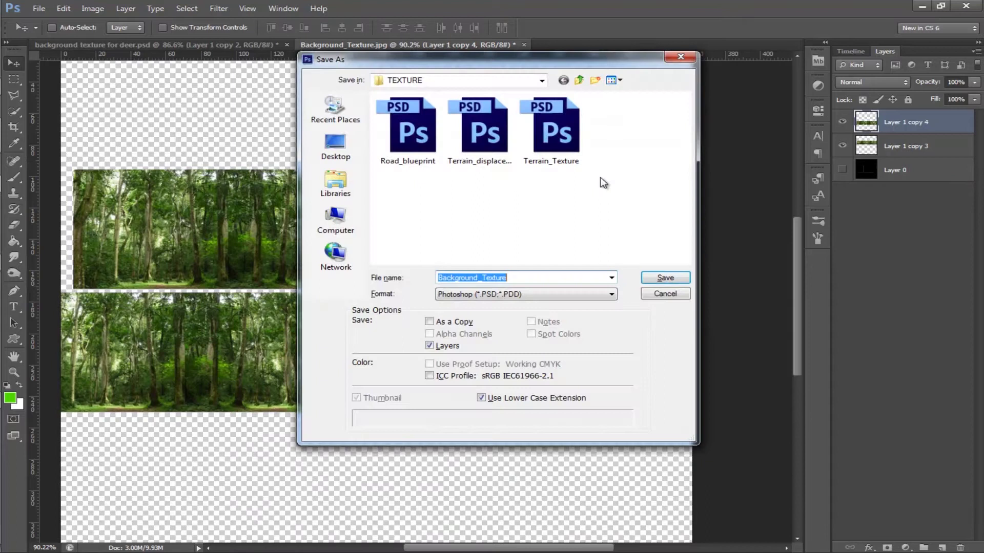
left_click(530, 277)
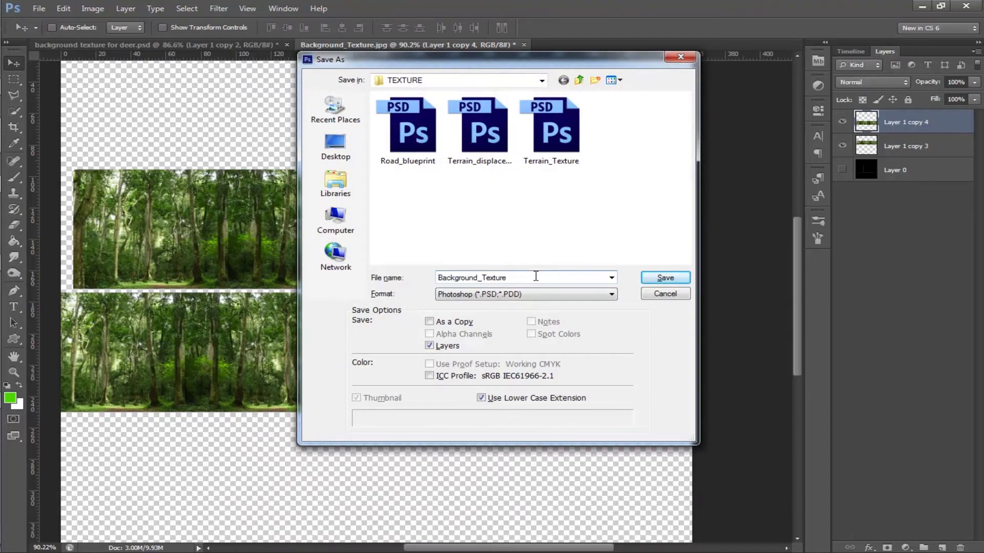
left_click(664, 280)
left_click(649, 165)
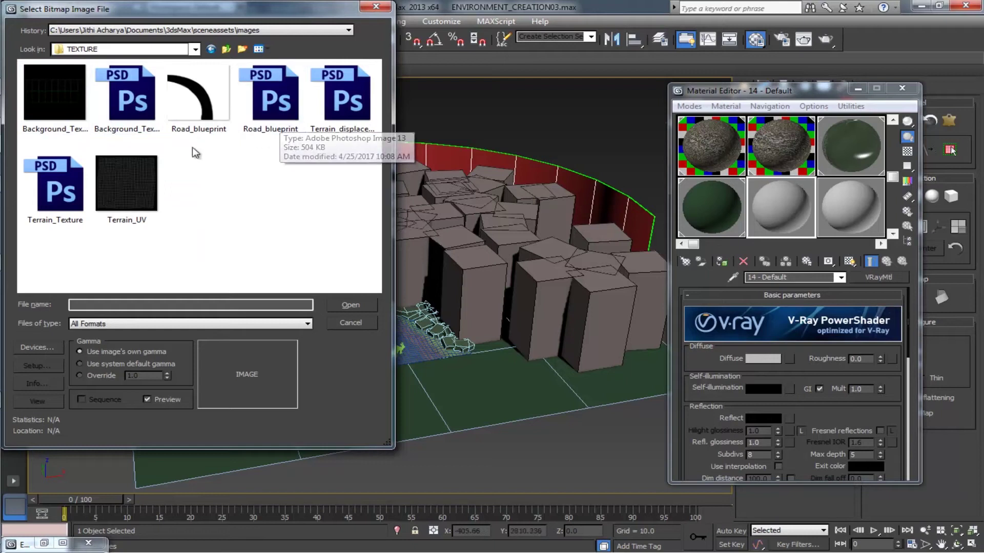
Step: In 3ds Max, load Background_Texture.psd as the diffuse bitmap of the 14 - Default material
left_click(127, 100)
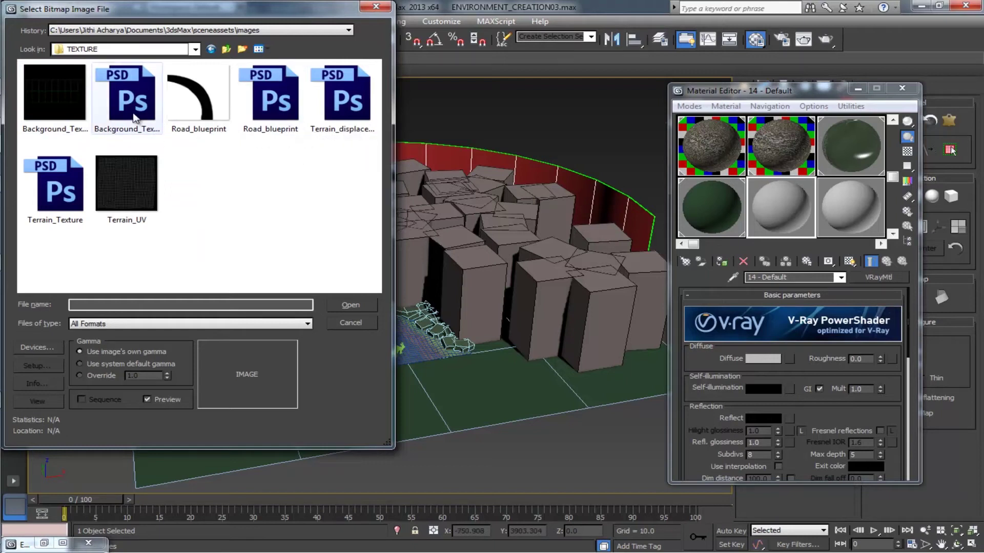
left_click(342, 304)
left_click(160, 323)
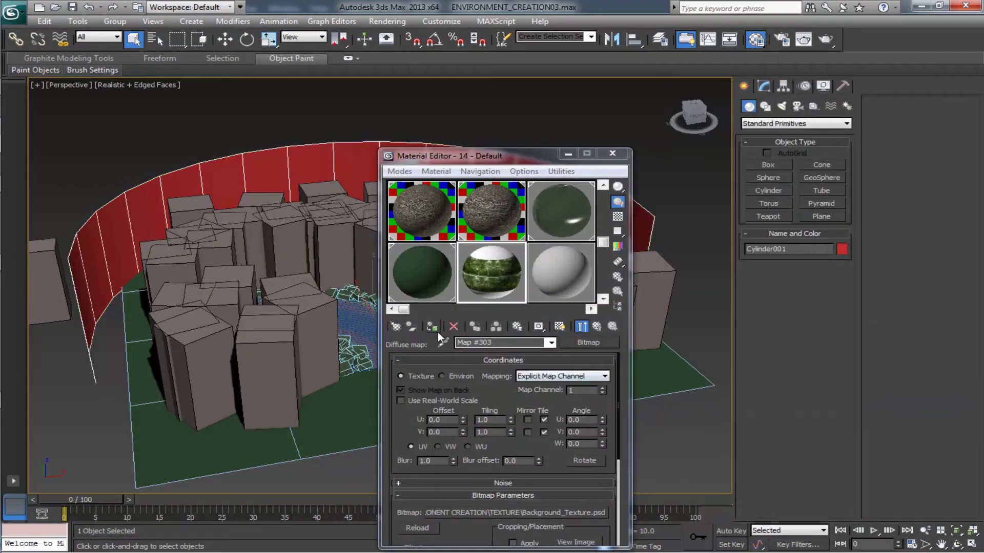
Step: Assign the forest material to the curved backdrop wall, display its map in the viewport and close the Material Editor
left_click(432, 326)
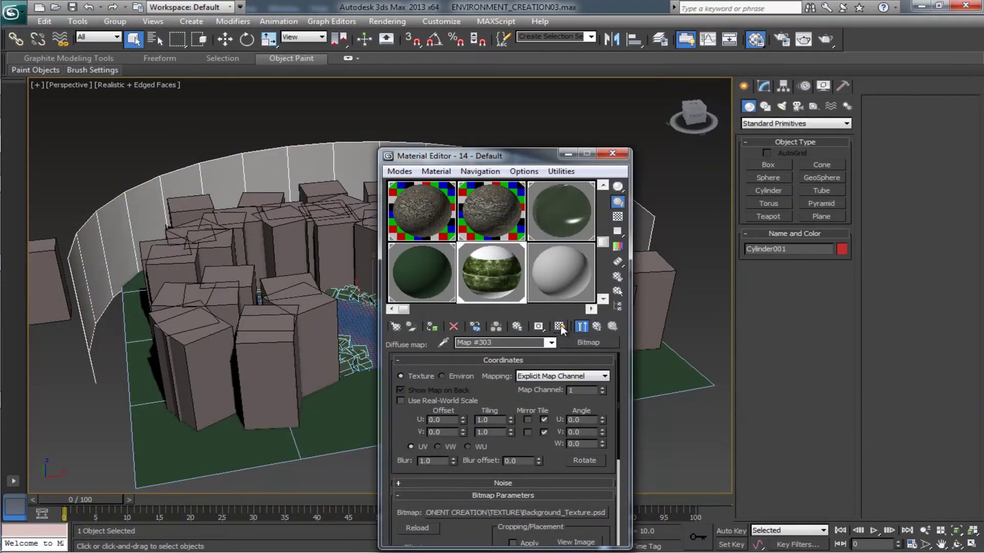
left_click(560, 327)
left_click(612, 154)
Step: Examine the forest texture on the curved backdrop wall from several distances and angles
scroll(607, 165, "down", 3)
middle_click_drag(607, 165, 614, 200)
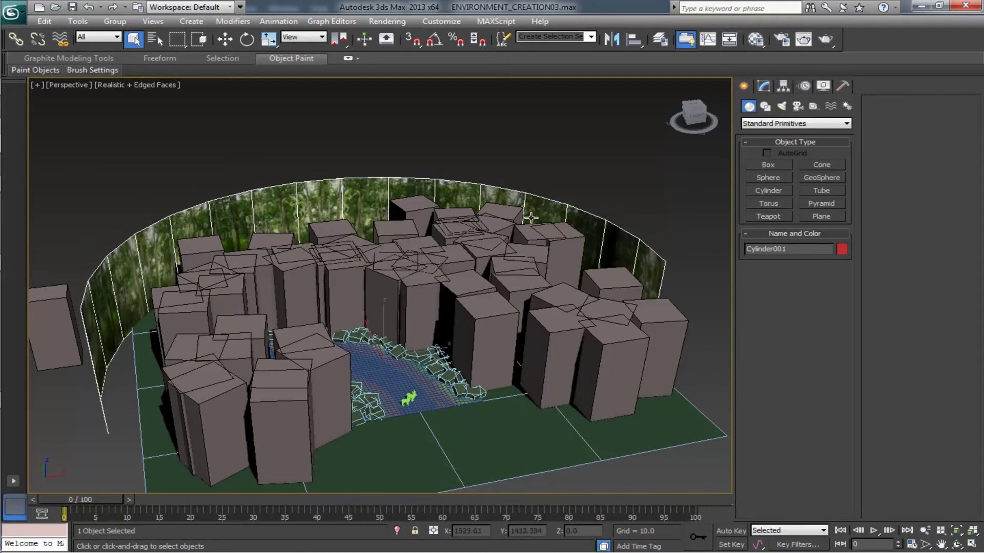
scroll(461, 250, "up", 5)
scroll(426, 208, "down", 4)
middle_click_drag(427, 208, 436, 193, "alt")
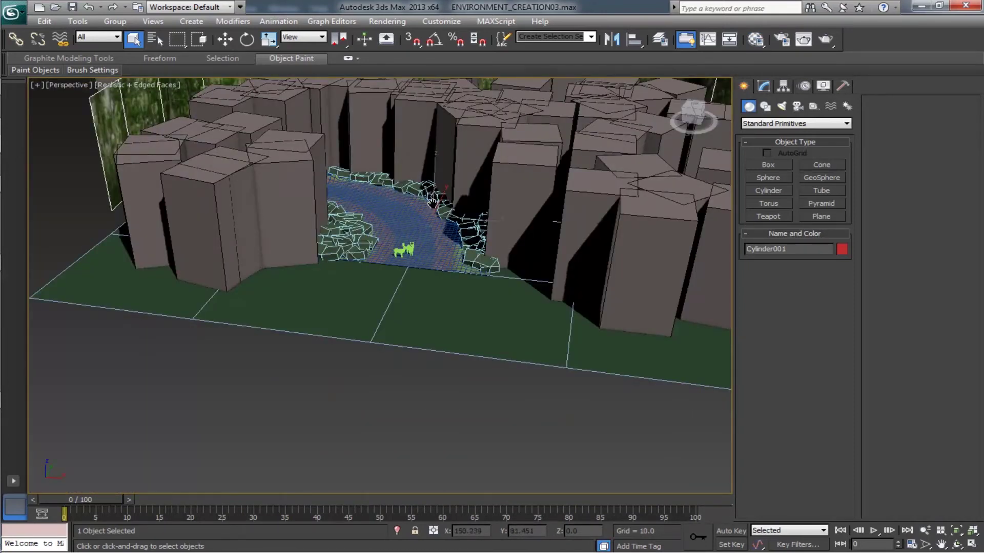
scroll(434, 193, "down", 2)
scroll(495, 247, "up", 1)
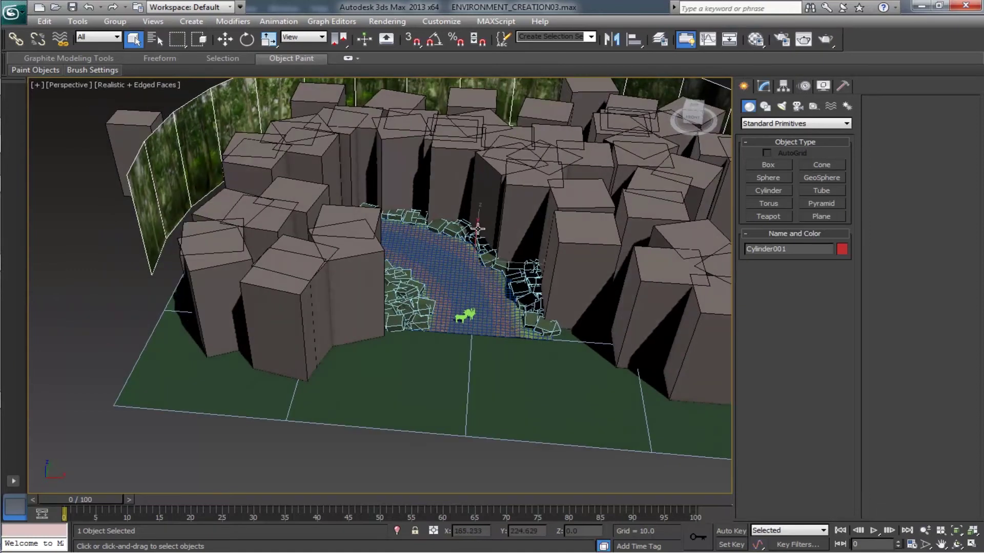
scroll(492, 235, "down", 4)
scroll(497, 234, "up", 2)
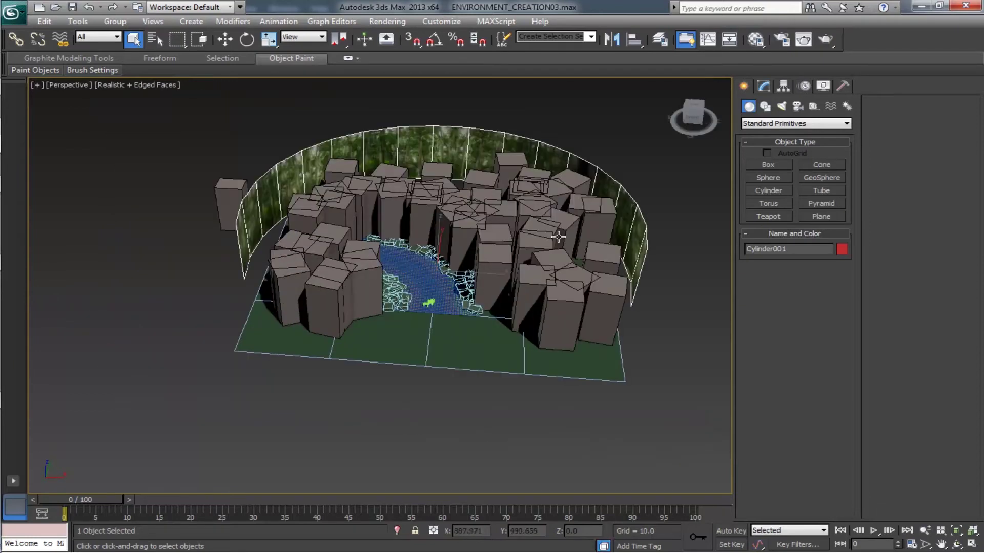
Step: Create a VRaySun in the Top view aimed from outside the terrain at the pond, adding a VRaySky environment map
left_click(784, 108)
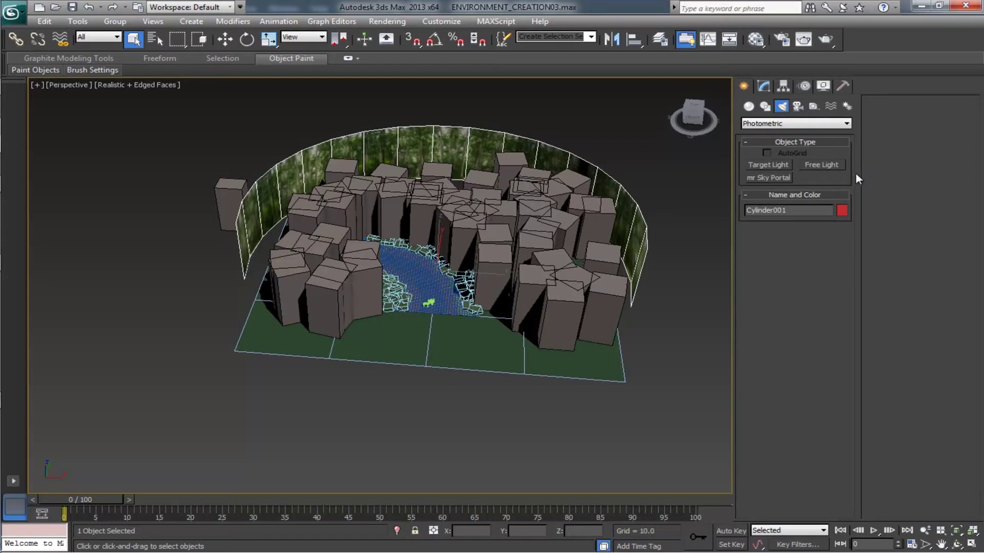
left_click(810, 124)
left_click(804, 149)
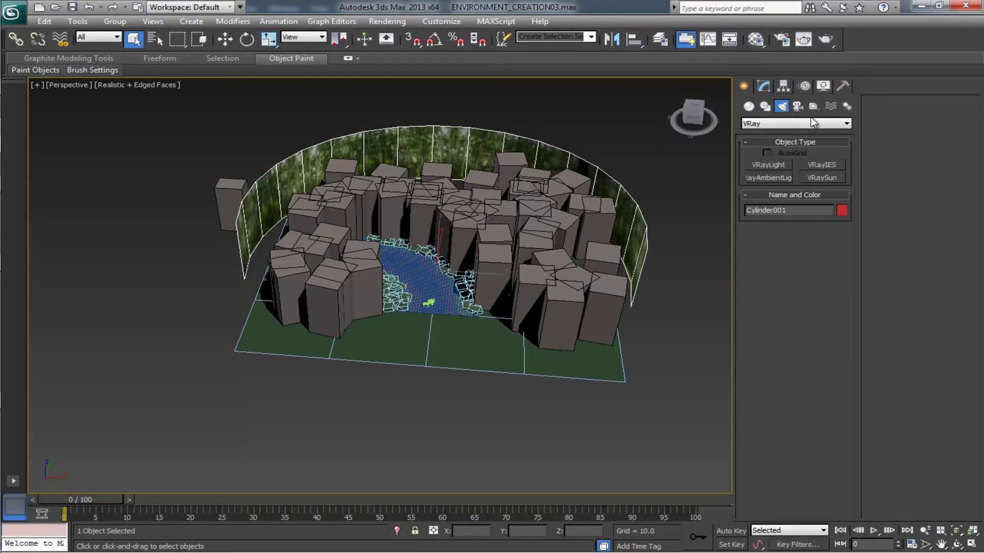
left_click(794, 129)
left_click(800, 152)
left_click(821, 176)
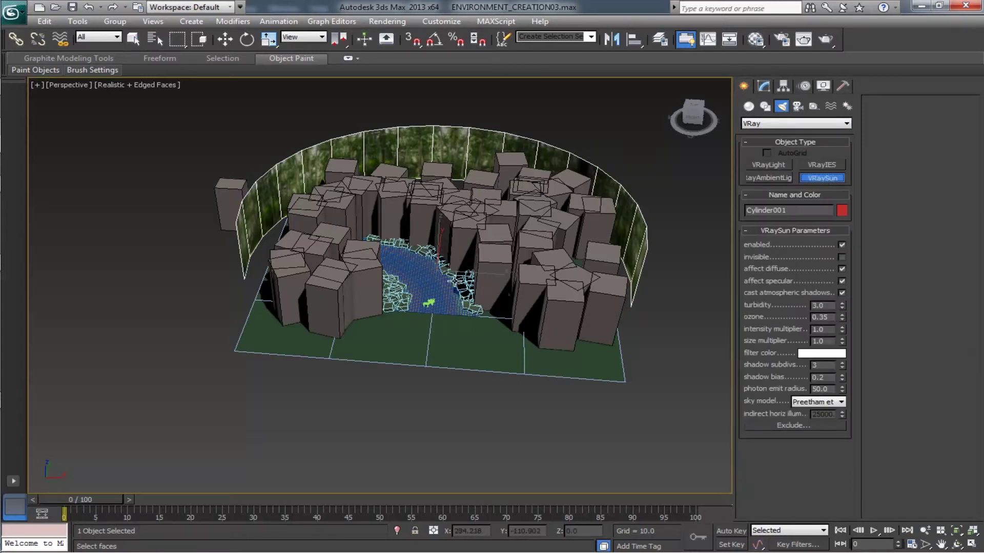
key("alt+w")
left_click_drag(165, 196, 228, 177)
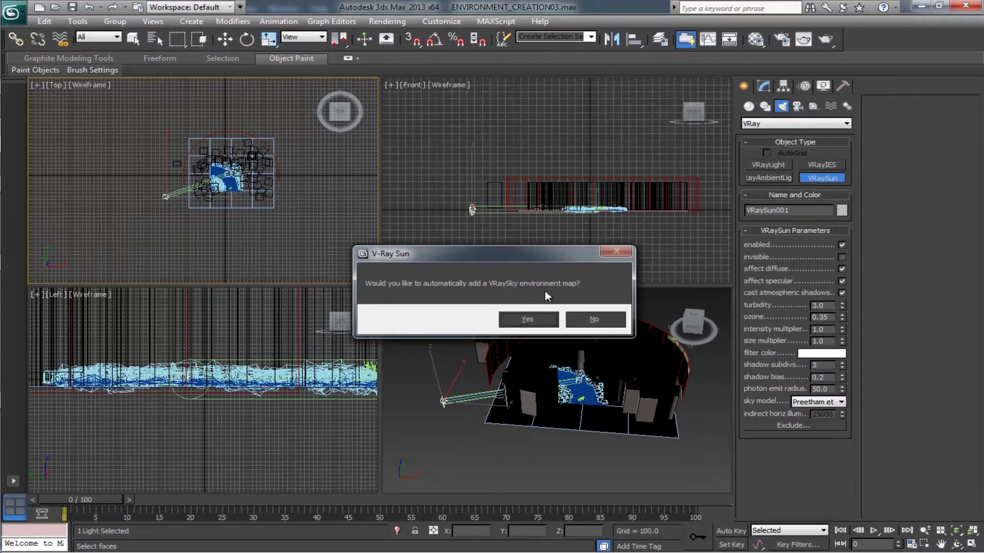
left_click(527, 318)
Step: Raise the sun high above the scene in the Front view, to a Z height of about 1497
key("alt+w")
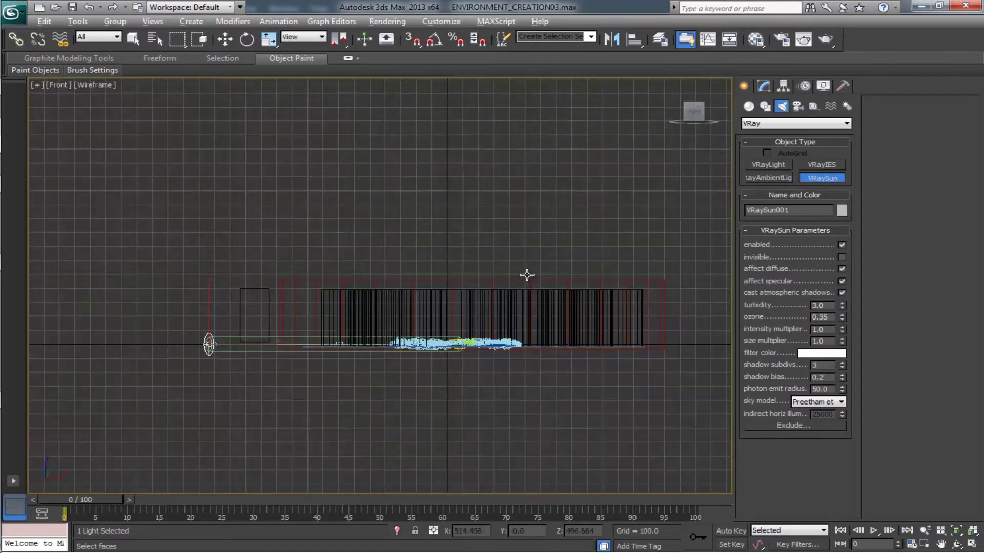
left_click(224, 39)
left_click_drag(209, 294, 328, 83)
Step: In the Top view, shift the sun toward the terrain and move its target to Y about -229 and the sun to Y about -1010
key("alt+w")
right_click(307, 274)
key("alt+w")
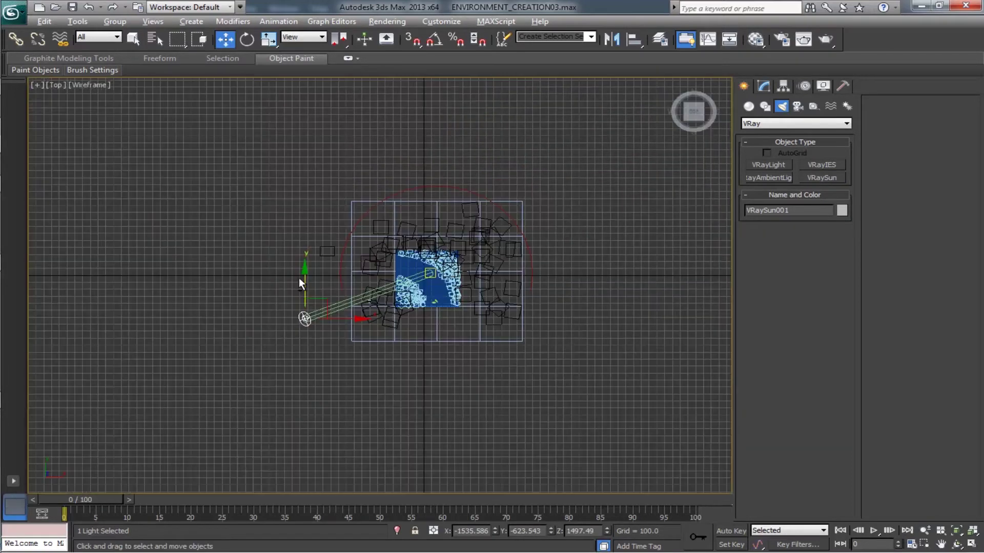
left_click_drag(360, 320, 444, 344)
left_click(430, 273)
left_click_drag(434, 227, 434, 242)
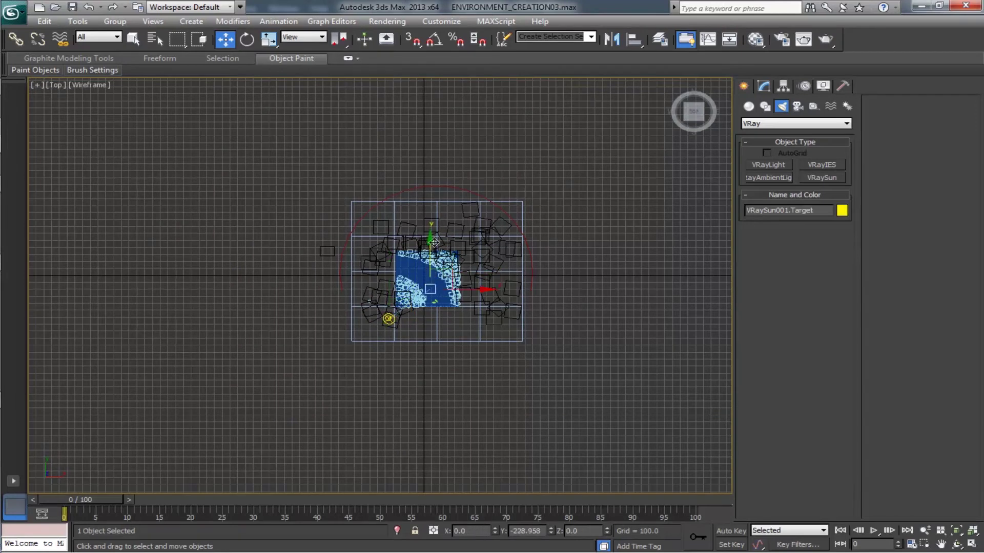
left_click(388, 318)
left_click_drag(389, 271, 390, 297)
Step: Move the sun outward and slightly down in the Front view, to about X -1627 and Z 1316
key("alt+w")
right_click(482, 215)
key("alt+w")
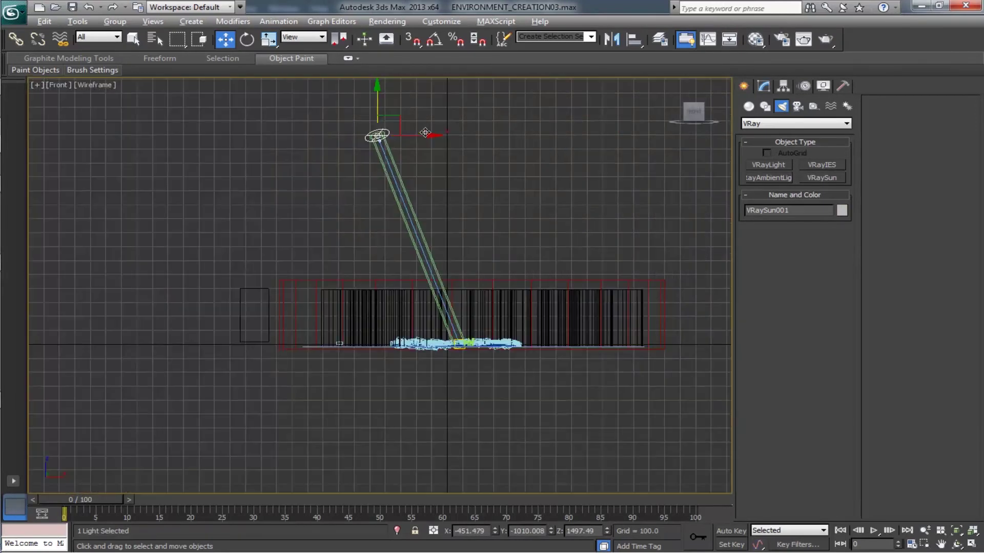
left_click_drag(425, 132, 237, 159)
Step: Reposition the sun horizontally in the Perspective view to about X -897, Y -1607
key("alt+w")
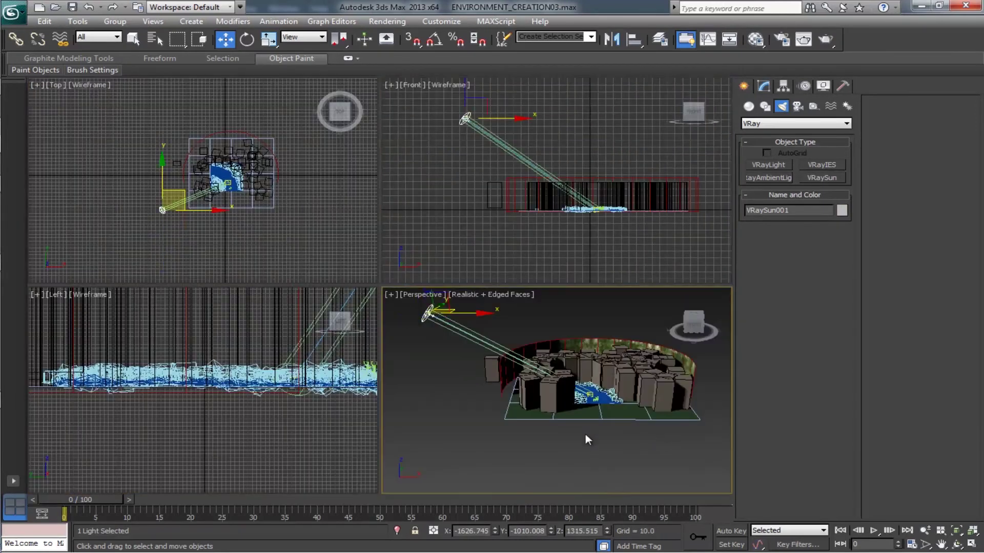
key("alt+w")
middle_click_drag(583, 410, 466, 338, "alt")
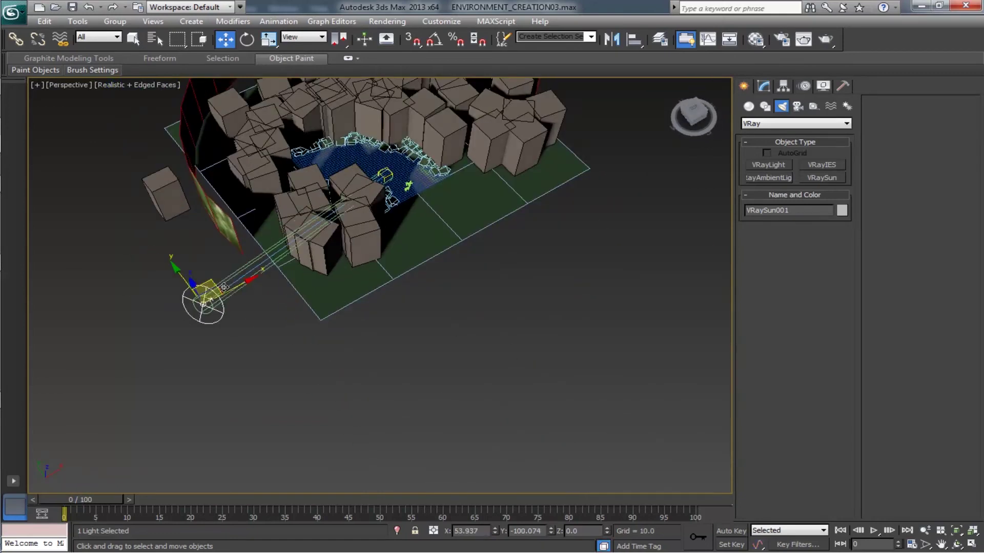
middle_click_drag(224, 288, 512, 246, "alt")
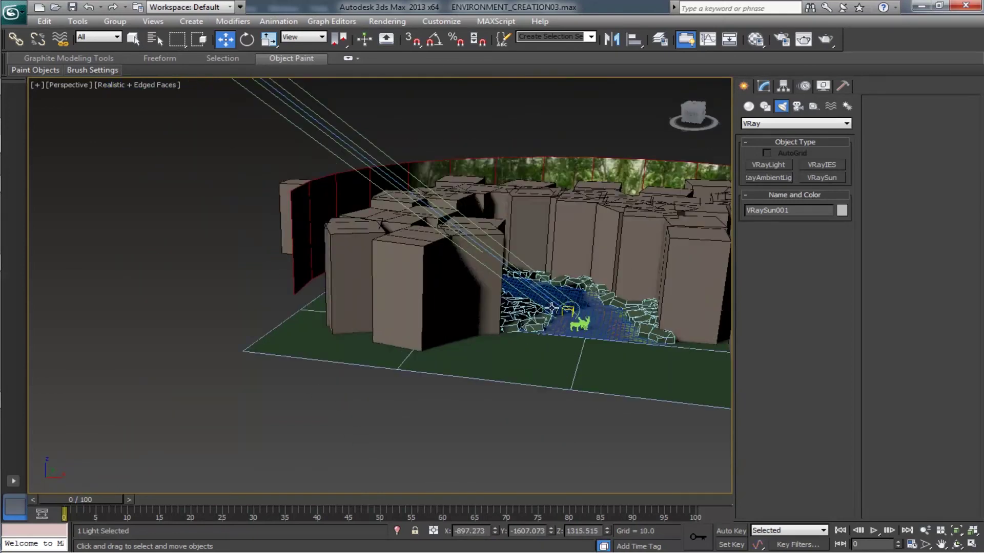
scroll(552, 308, "down", 3)
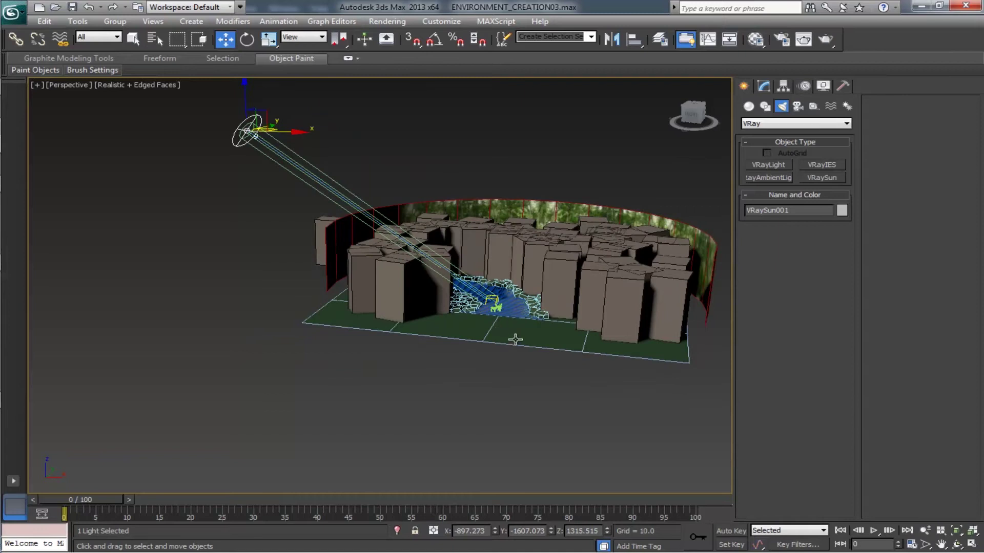
middle_click_drag(515, 339, 491, 417)
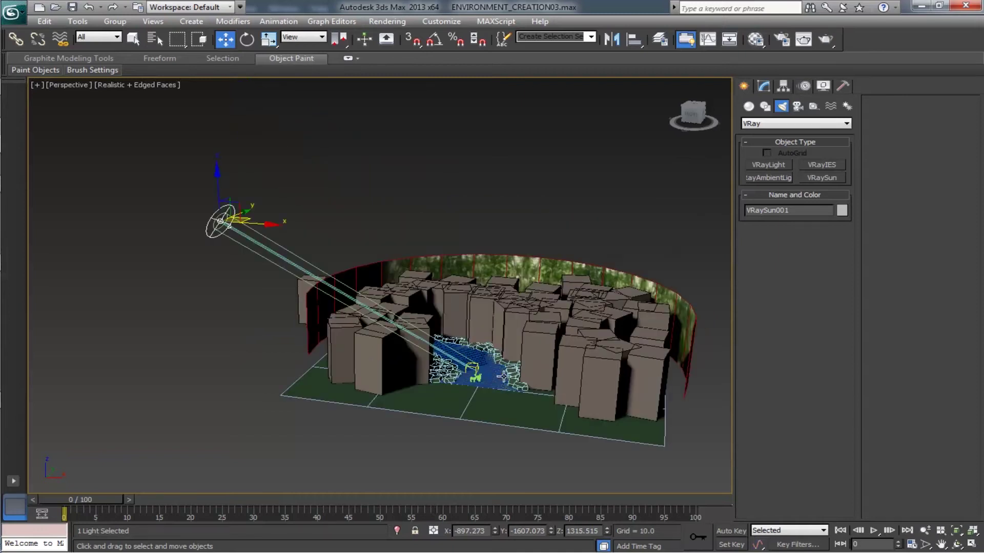
Step: Set the VRaySun's ozone to 1.0 and its intensity multiplier to 2.0
left_click(764, 86)
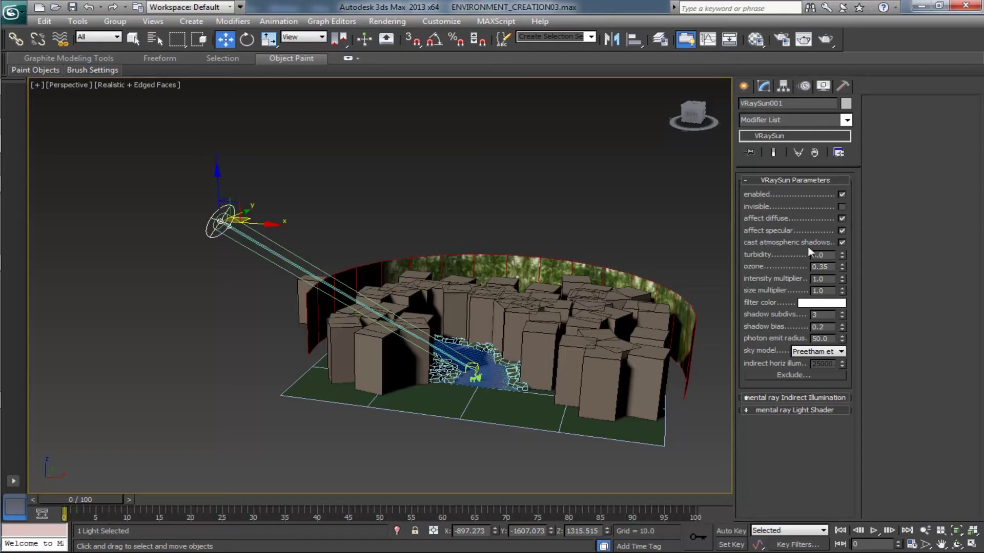
double_click(831, 266)
type("1")
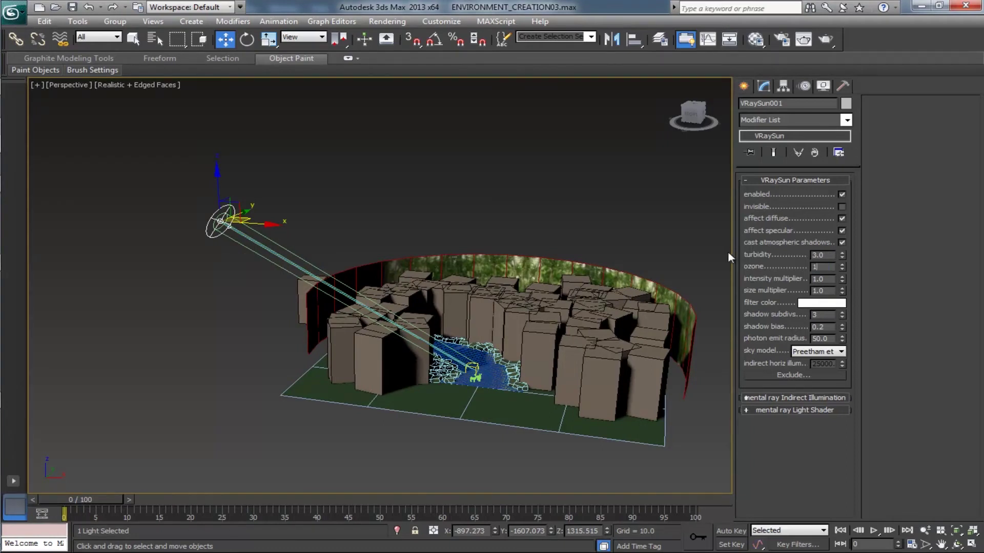
left_click(833, 279)
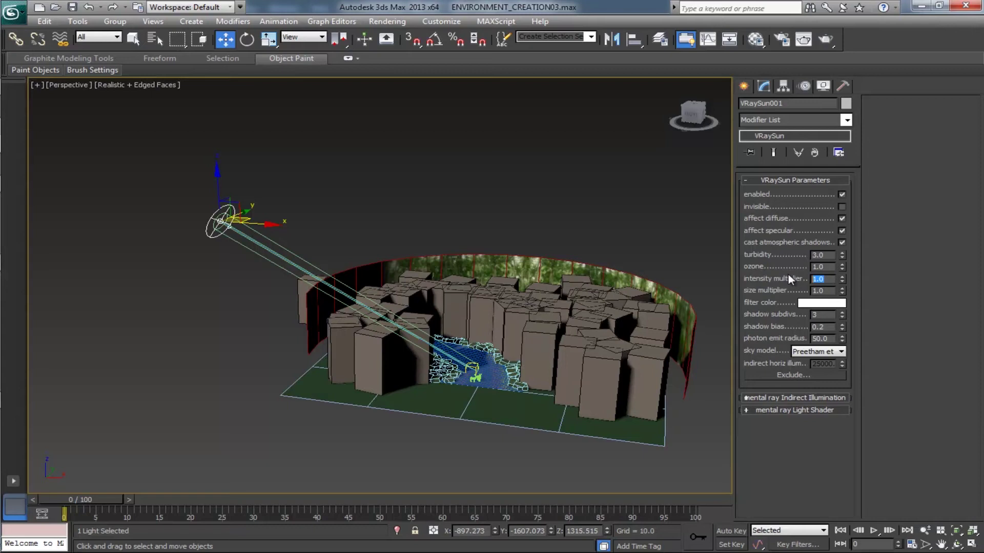
type("2")
key("Tab")
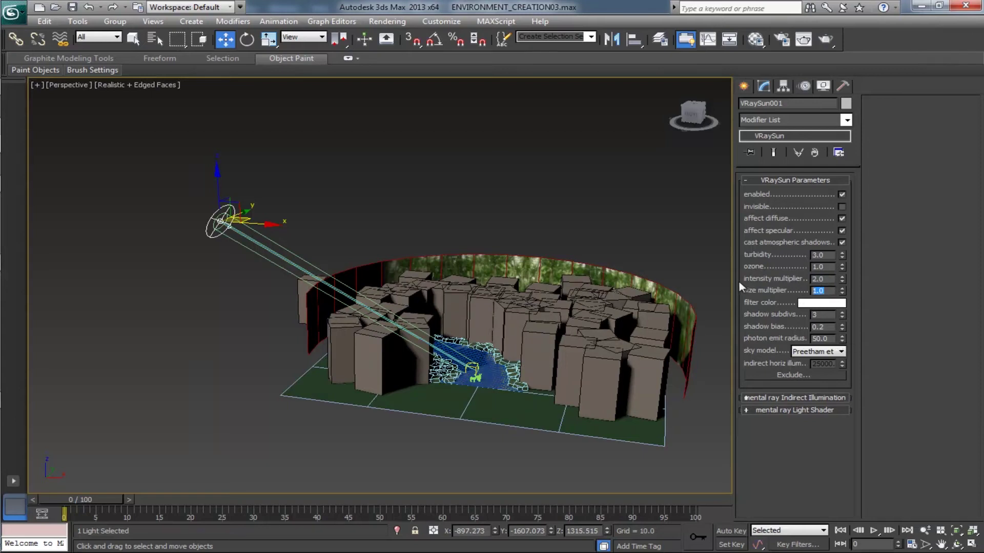
Step: Set the sun's size multiplier to 1.75, shadow subdivs to 32 and photon emit radius to 150
type("1.75")
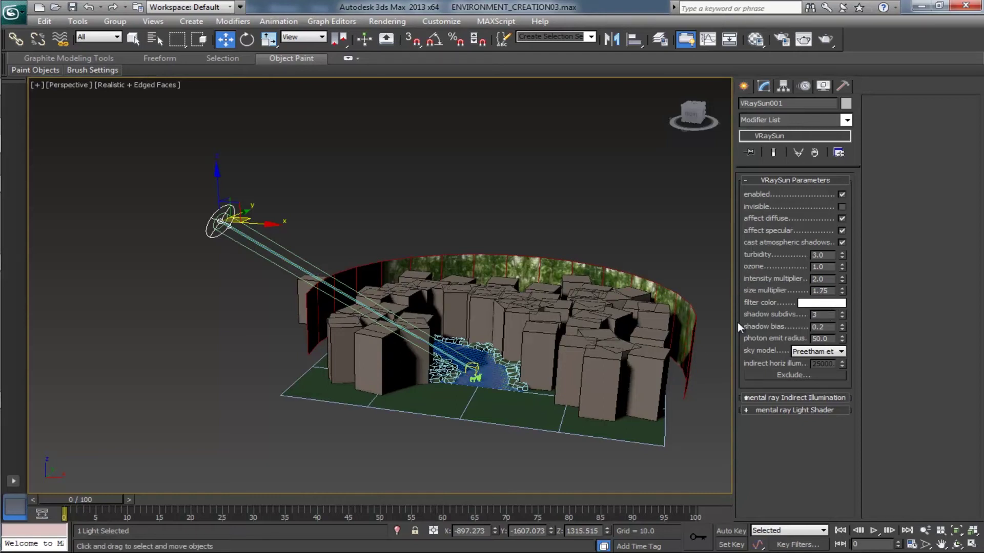
key("Return")
type("32")
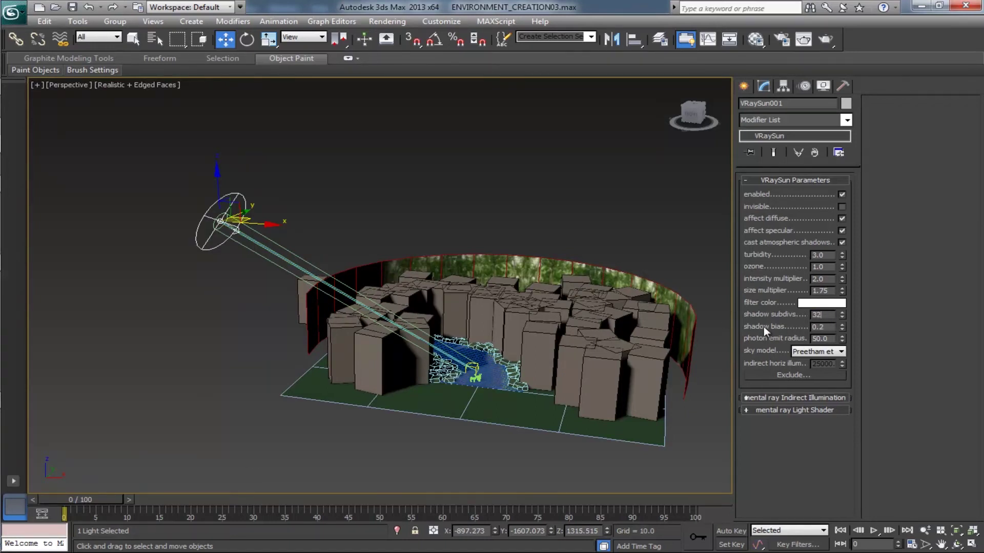
double_click(830, 341)
type("150")
key("Return")
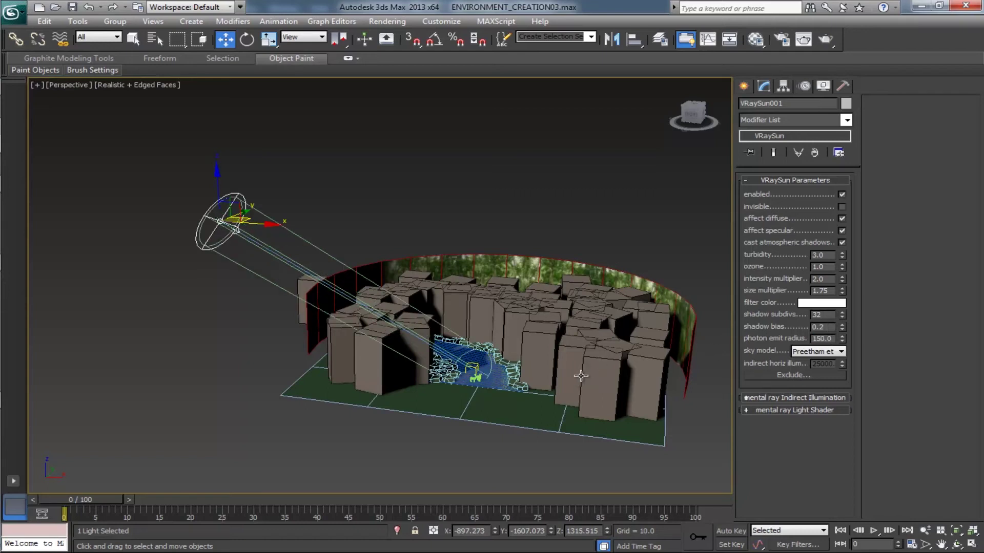
scroll(531, 351, "up", 8)
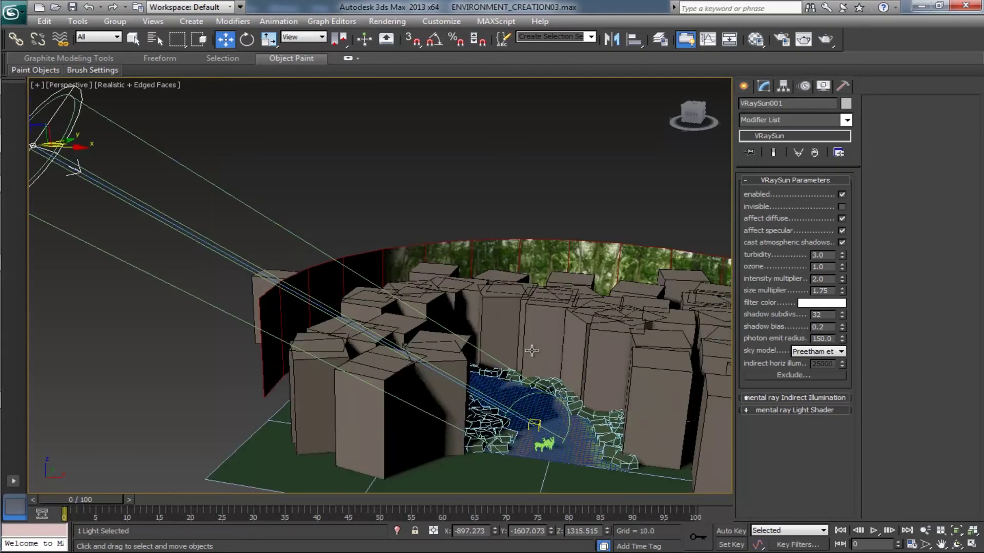
middle_click_drag(591, 329, 411, 195)
scroll(430, 293, "down", 10)
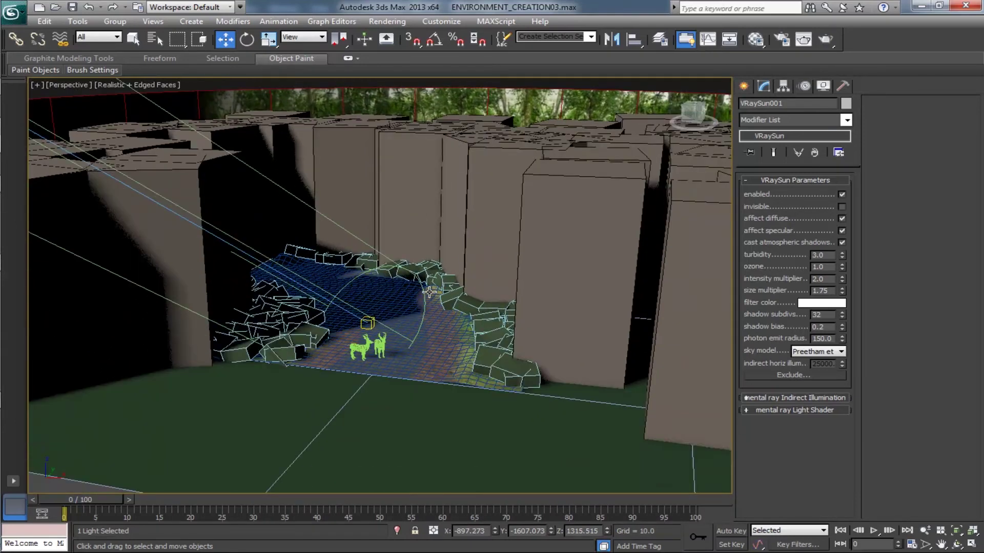
Step: Create a targeted VRayPhysicalCamera in front of the ground plane aimed at the deer, about 737 from its target, and look through it
scroll(412, 302, "up", 10)
scroll(407, 315, "down", 9)
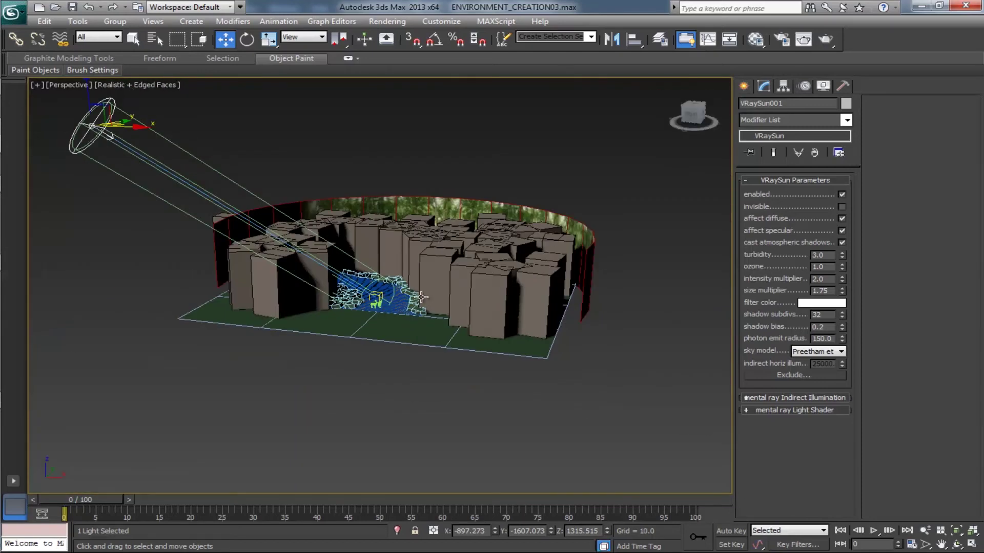
scroll(421, 305, "up", 3)
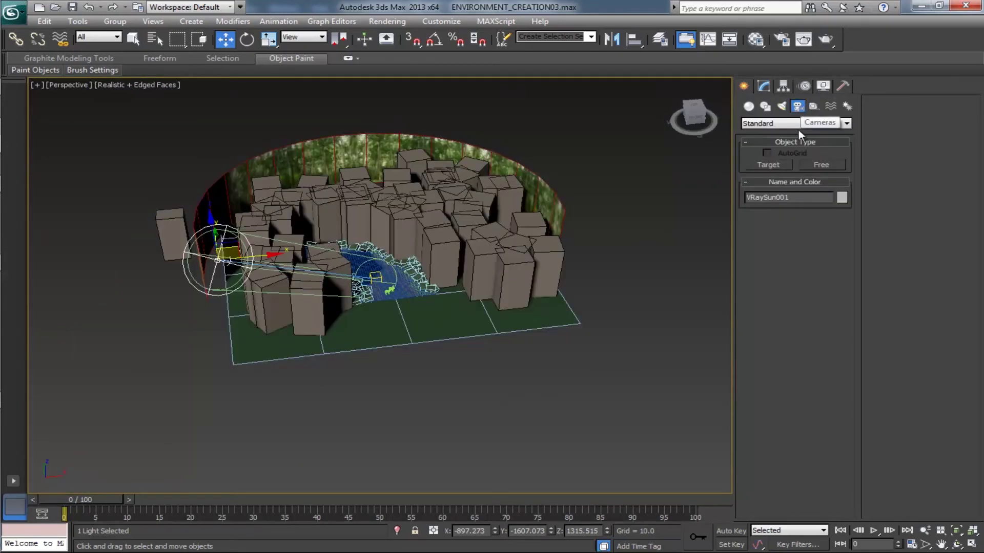
left_click(794, 125)
left_click(780, 138)
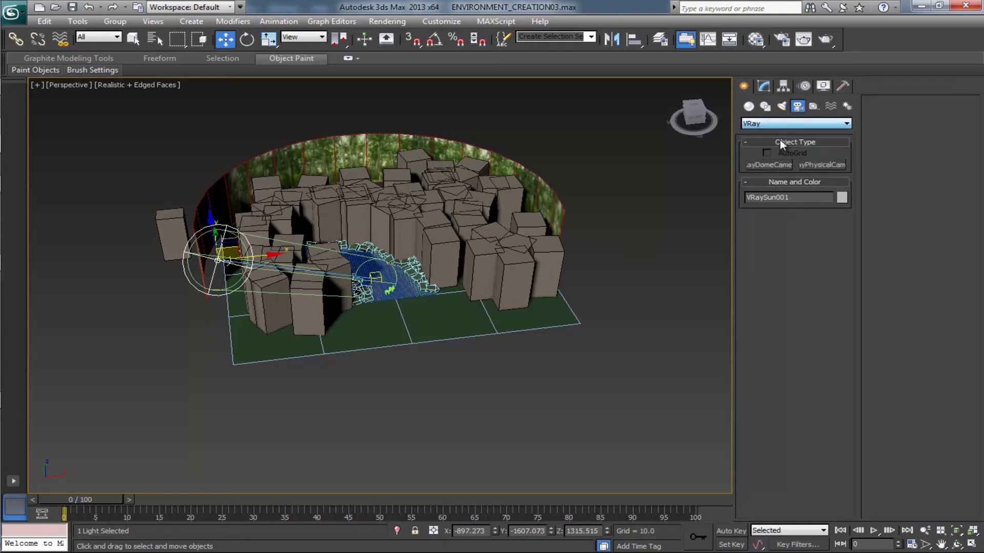
left_click(826, 165)
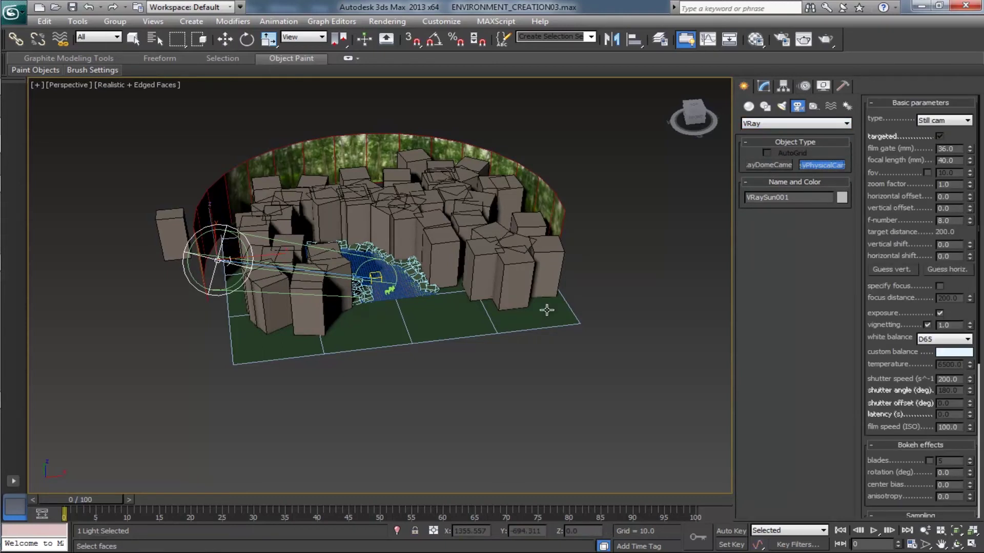
left_click_drag(417, 362, 400, 295)
key("c")
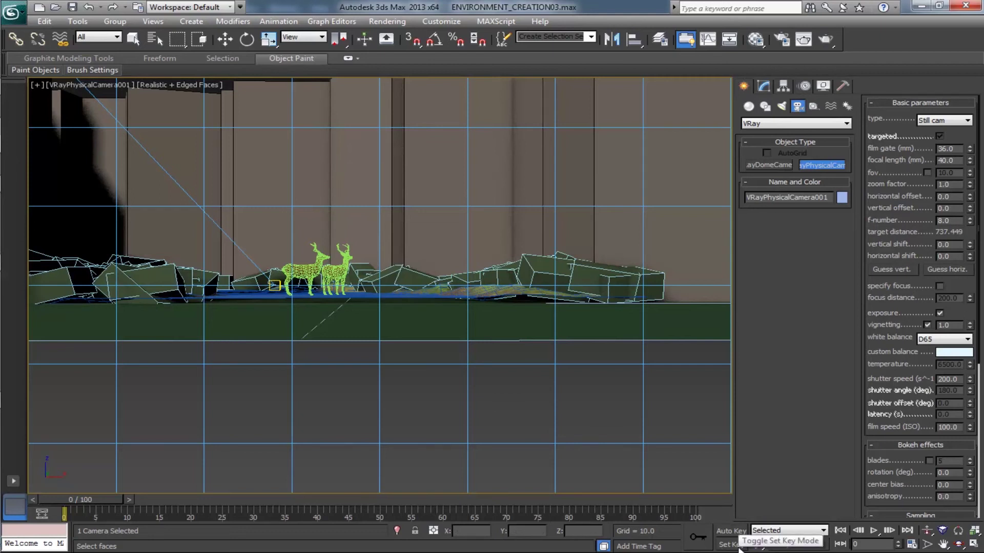
Step: Raise the camera above the path by trucking, and dolly in toward the deer to a target distance of about 388
left_click(943, 544)
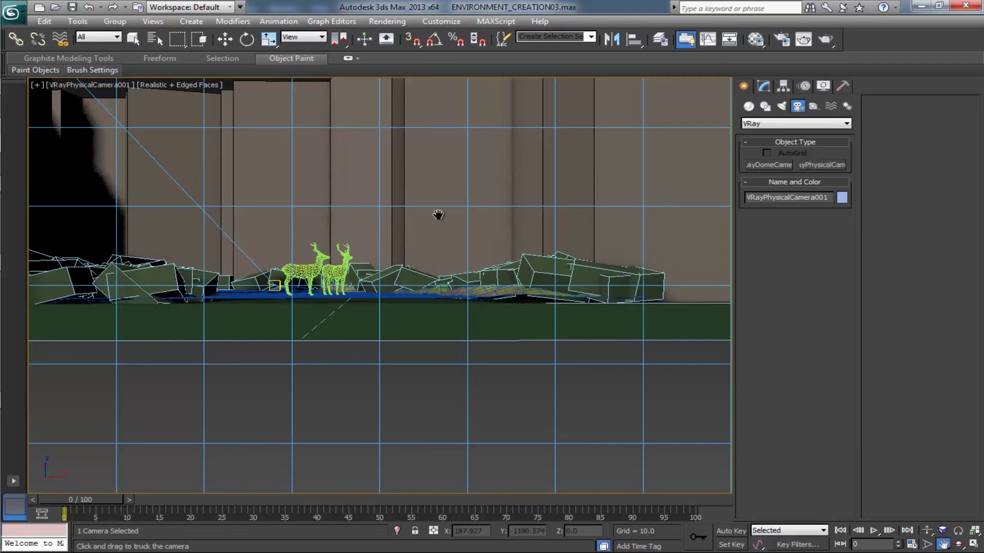
left_click_drag(439, 215, 465, 311)
left_click_drag(602, 388, 604, 388)
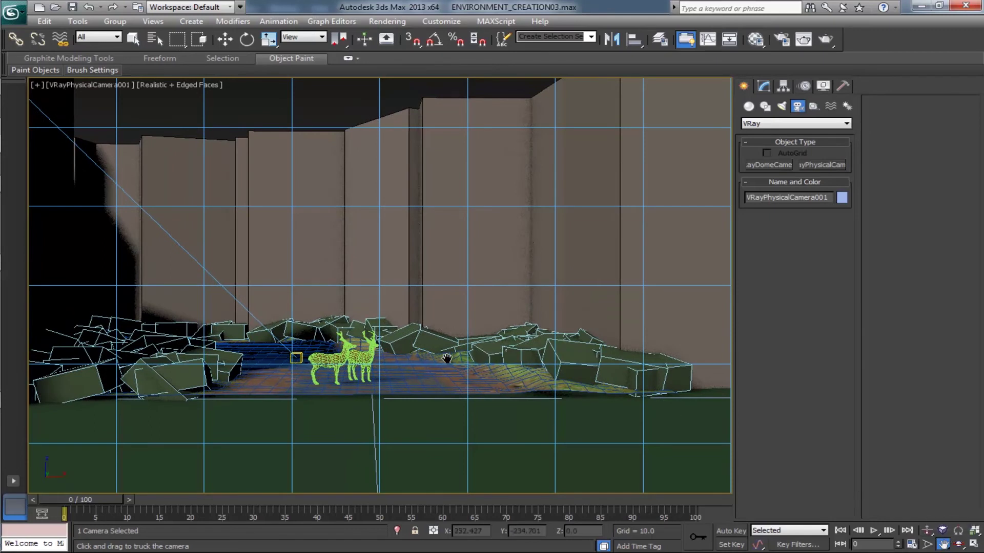
left_click_drag(399, 375, 405, 390)
left_click(927, 530)
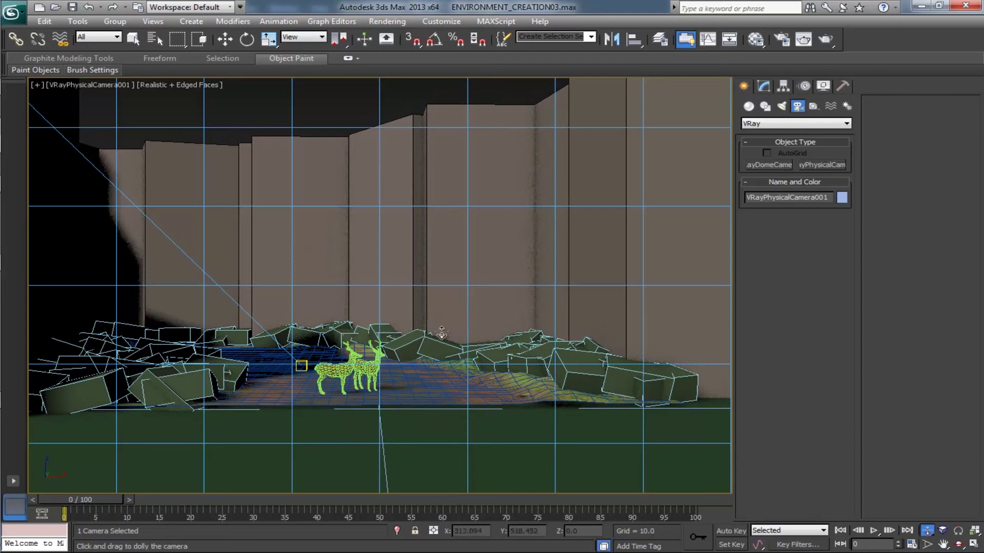
left_click_drag(419, 345, 429, 319)
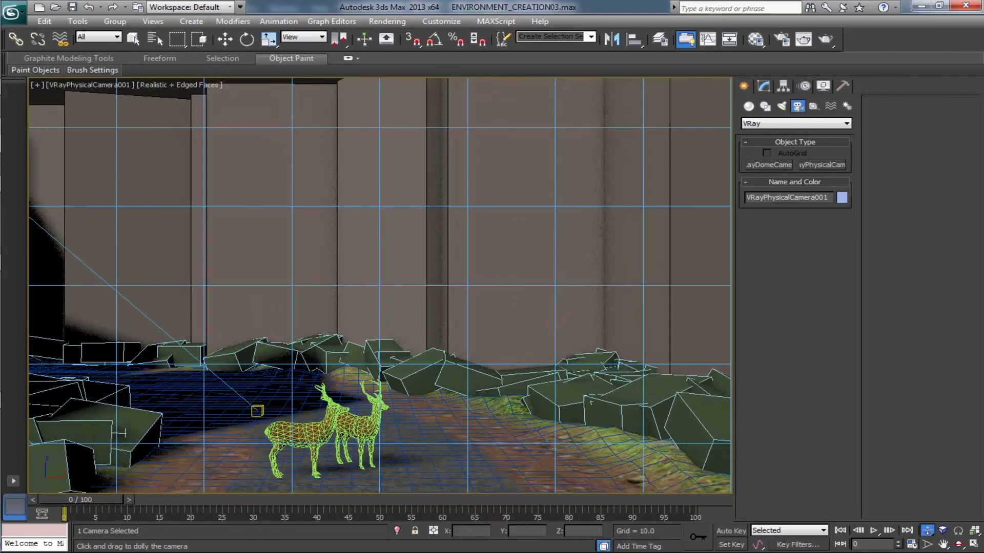
Step: Truck the camera sideways and vertically to bring both deer nearer the centre of the frame with the path around them
left_click(944, 545)
left_click_drag(480, 345, 550, 355)
left_click(959, 544)
left_click(927, 531)
left_click(958, 545)
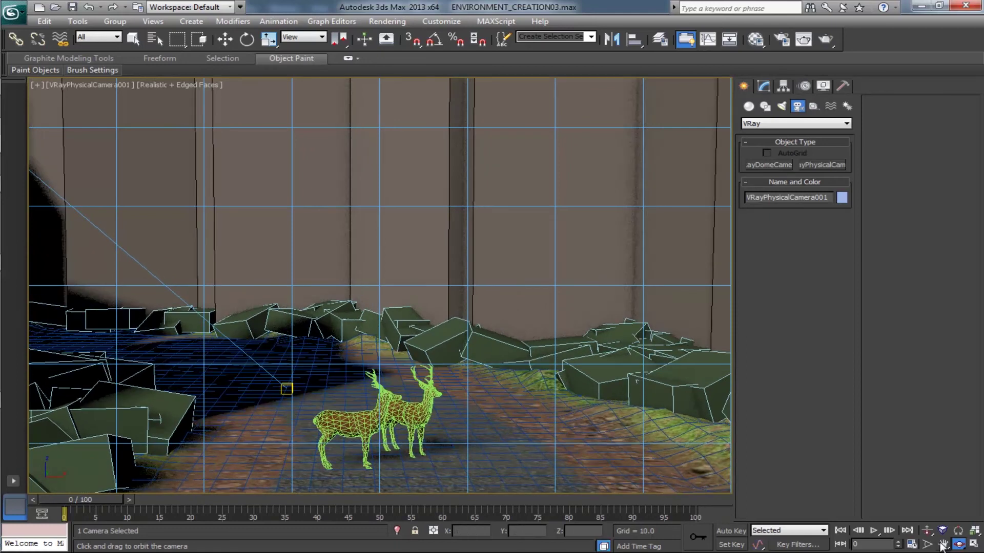
left_click(943, 544)
left_click_drag(512, 335, 545, 309)
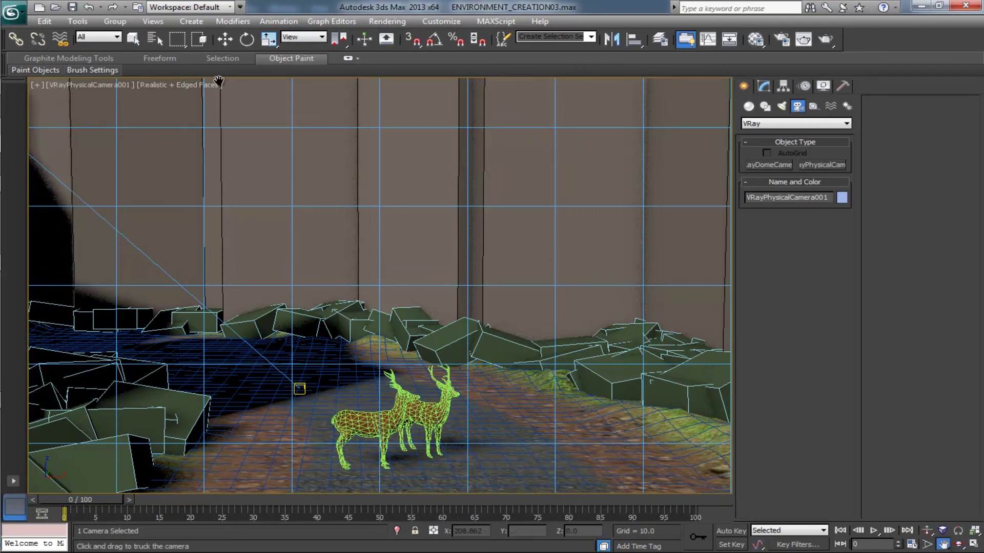
Step: Set the render output size to 1920 x 1080 and show safe frames in the camera view
left_click(763, 85)
left_click(781, 39)
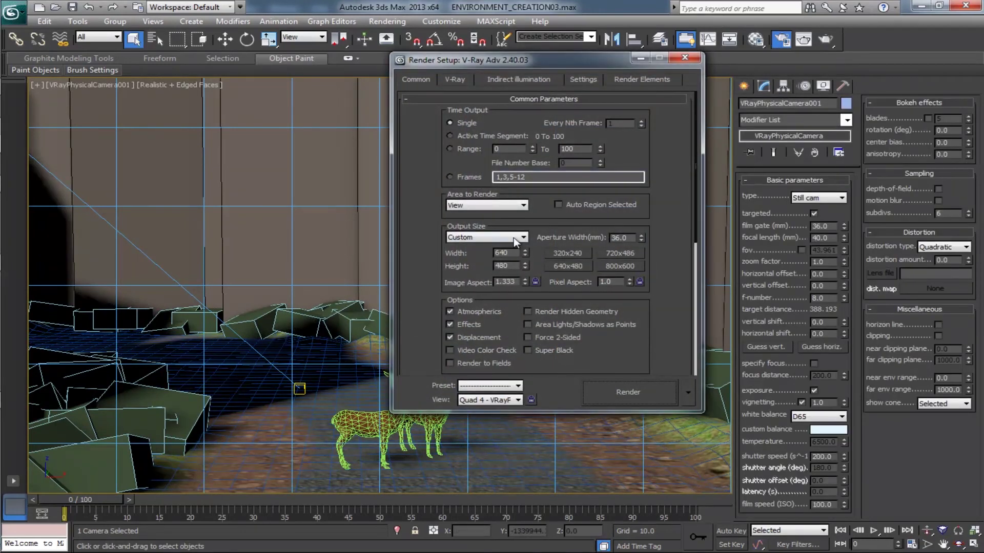
double_click(502, 253)
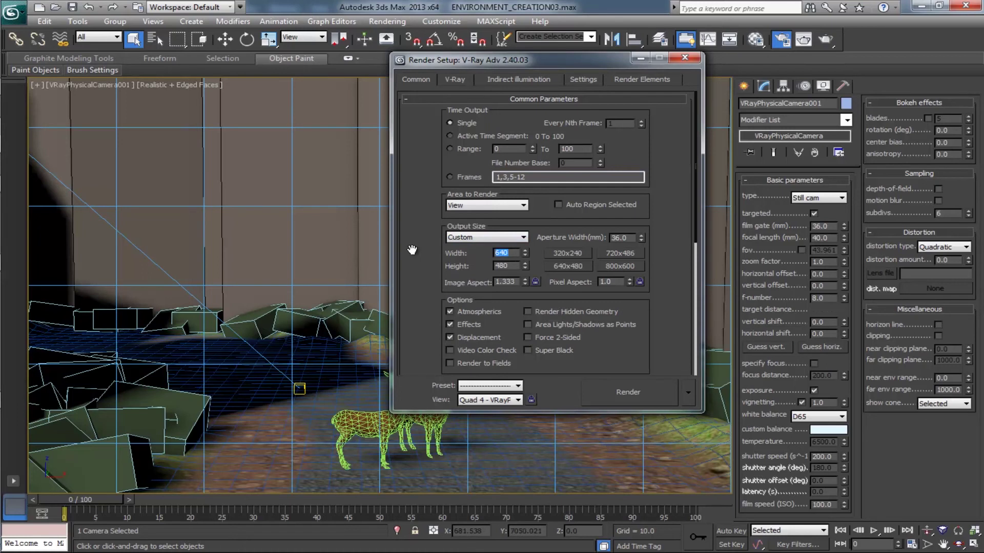
type("1920")
double_click(514, 263)
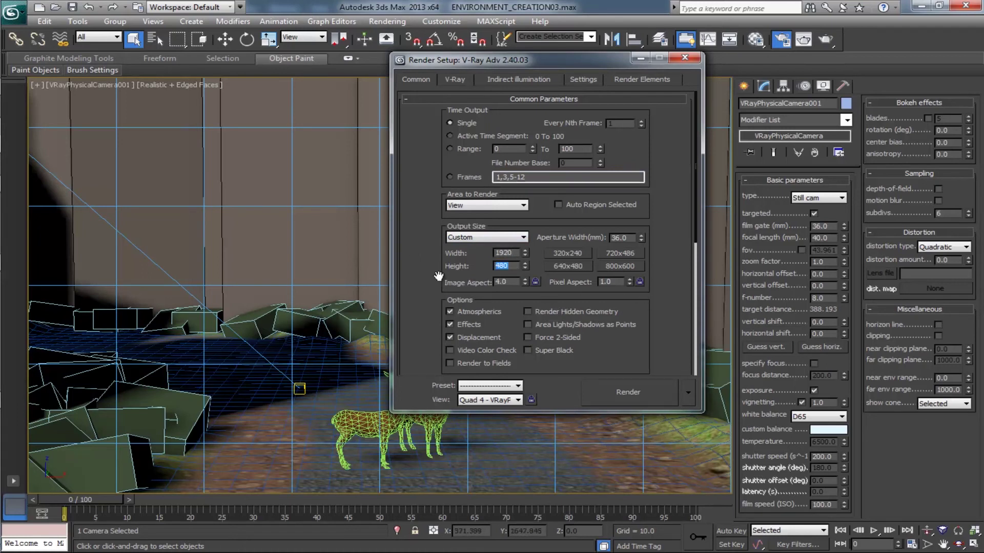
type("1080")
left_click(684, 58)
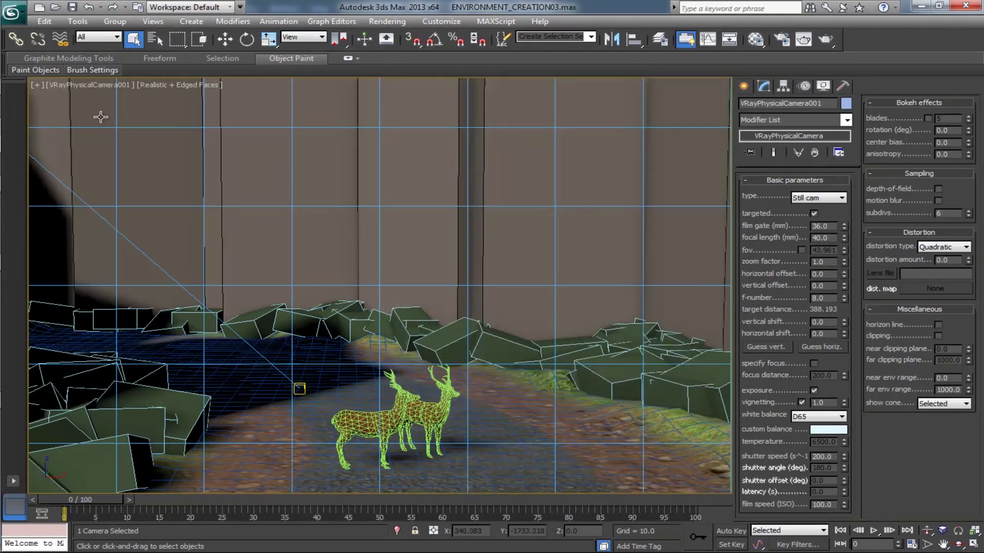
left_click(103, 85)
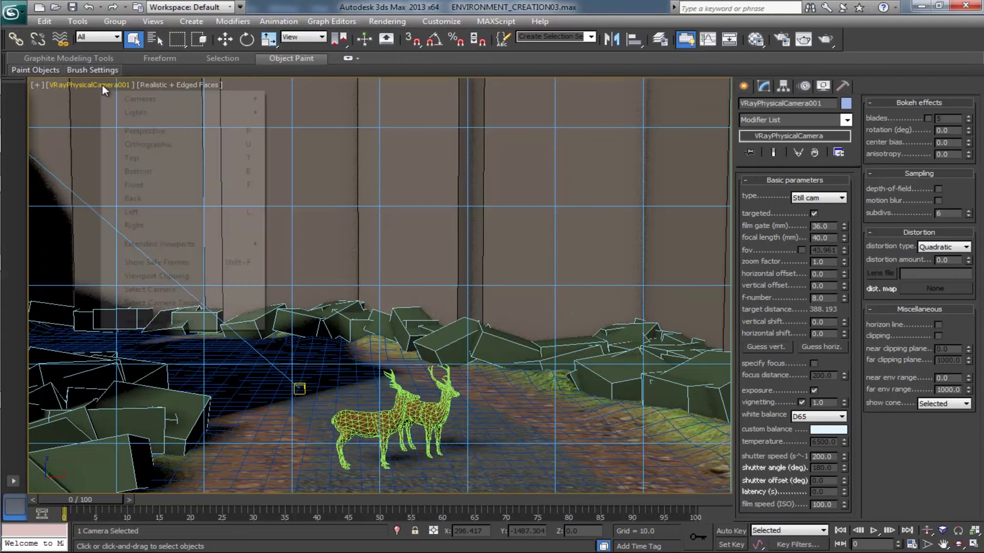
left_click(173, 262)
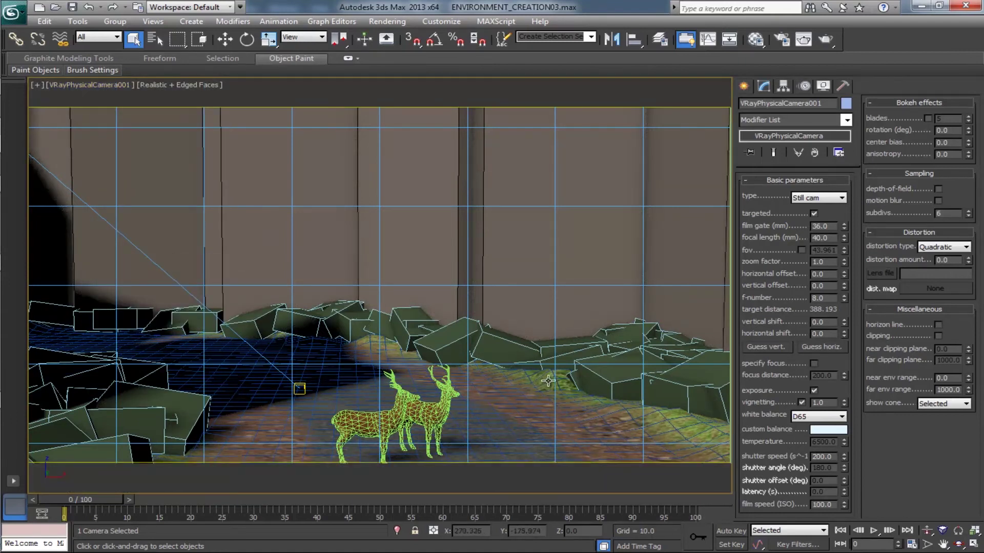
Step: Reframe the camera lower and closer to the deer, to a target distance of about 279, and undo the last orbit
middle_click_drag(544, 381, 505, 302)
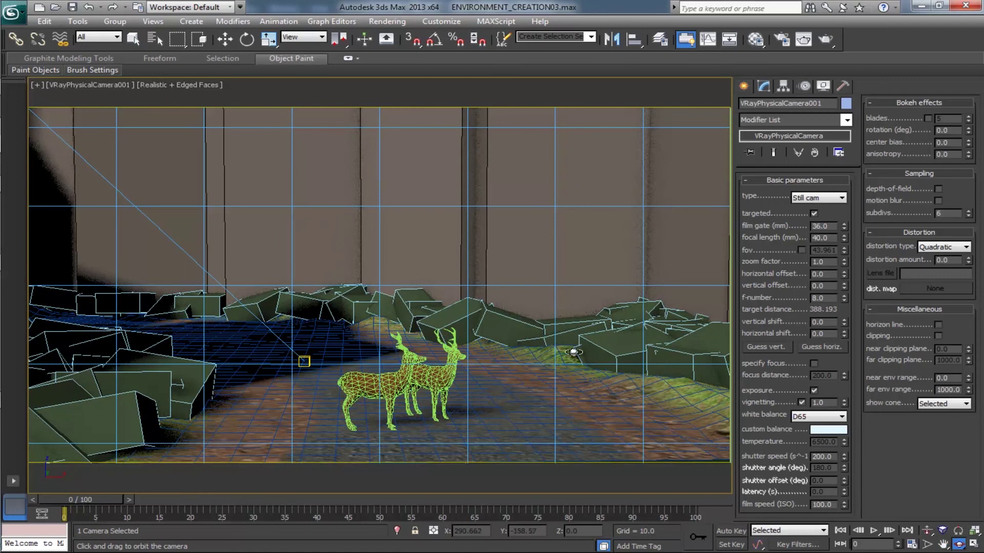
middle_click_drag(574, 351, 533, 335, "alt")
mouse_move(496, 382)
middle_mouse_down("ctrl+alt")
mouse_move(493, 399)
mouse_move(501, 380)
middle_mouse_up("ctrl+alt")
left_click(955, 545)
left_click_drag(555, 391, 546, 391)
left_click_drag(720, 429, 558, 299)
key("ctrl+z")
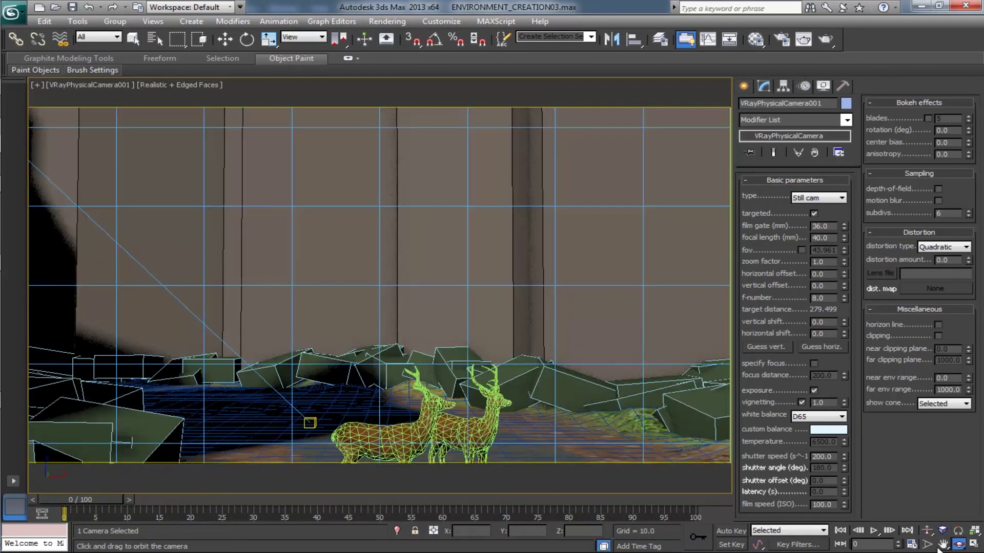
Step: Truck the camera until both deer fit fully inside the safe frame, and turn off edged faces in the camera view
left_click(944, 544)
left_click_drag(528, 410, 512, 339)
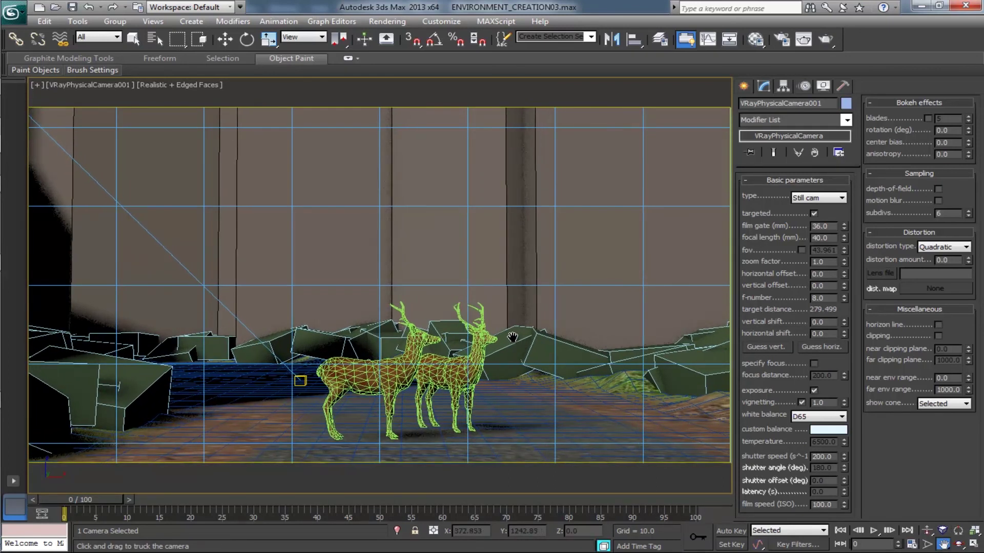
key("F4")
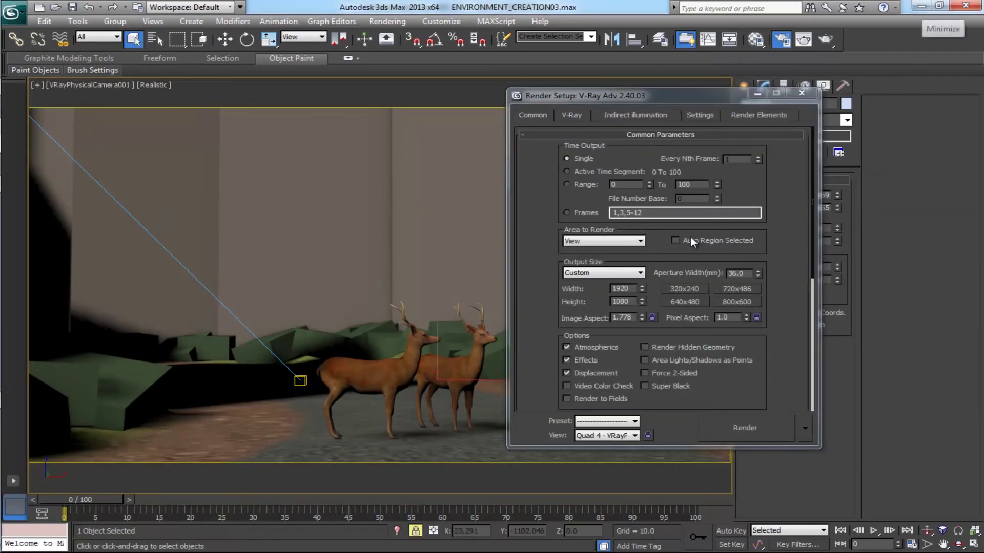
Step: Set the V-Ray image sampler type to Adaptive subdivision and expand its sampler settings
left_click(571, 114)
left_click(584, 207)
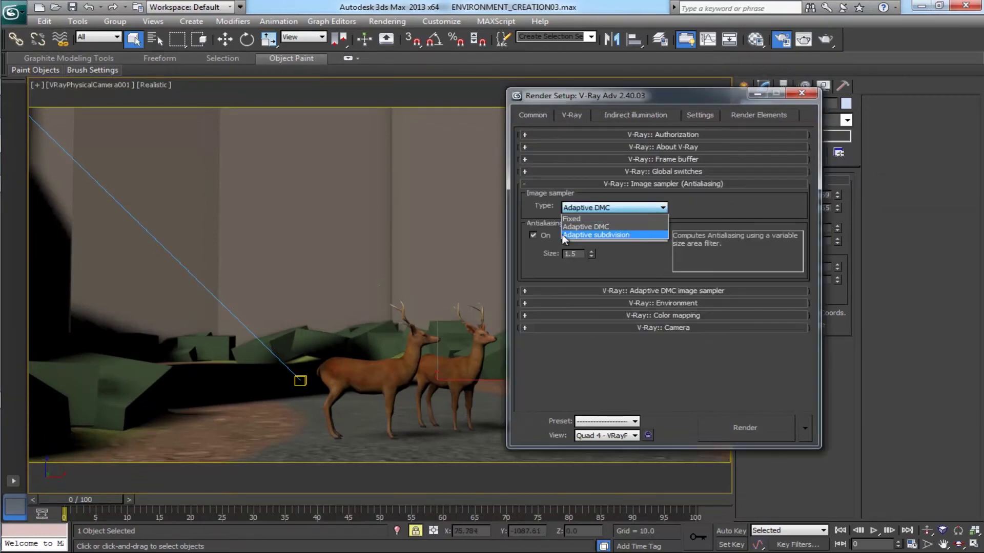
left_click(597, 236)
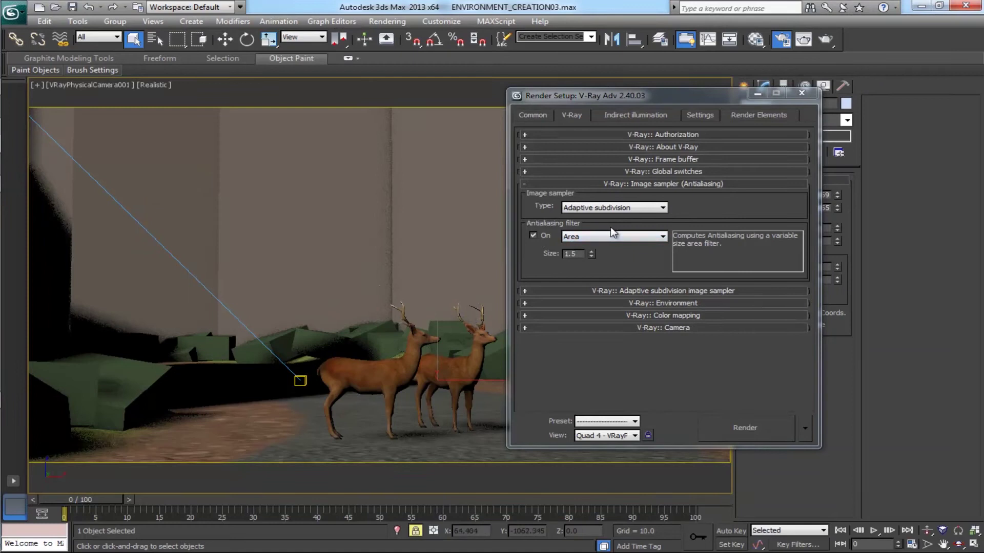
left_click(563, 290)
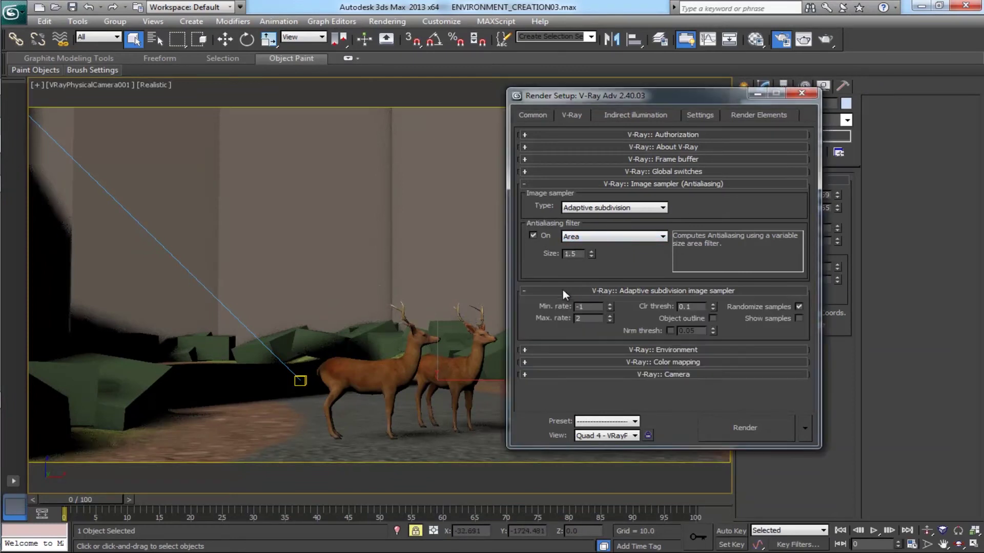
Step: Turn on the V-Ray GI environment (skylight) override and set the color mapping type to Exponential
left_click(558, 348)
left_click(529, 334)
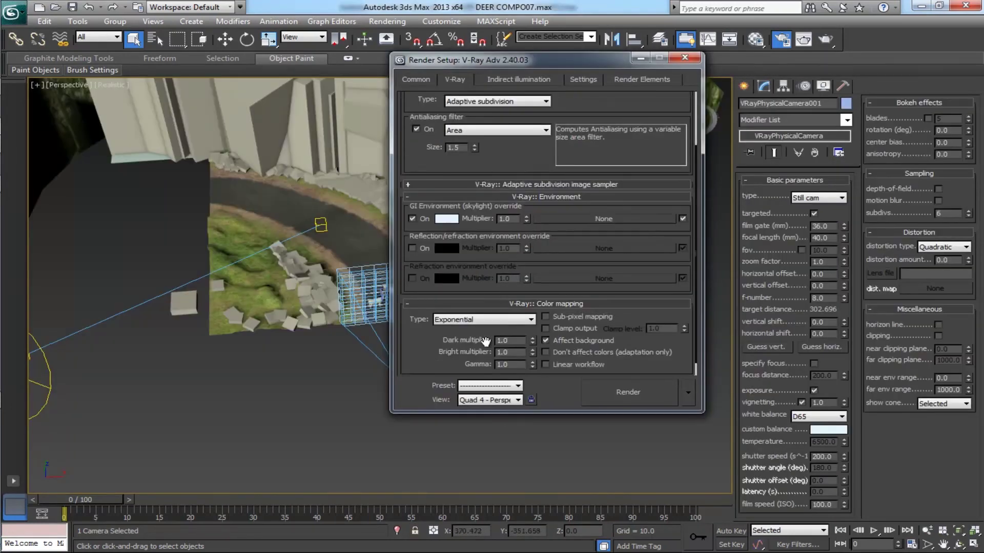
left_click(530, 319)
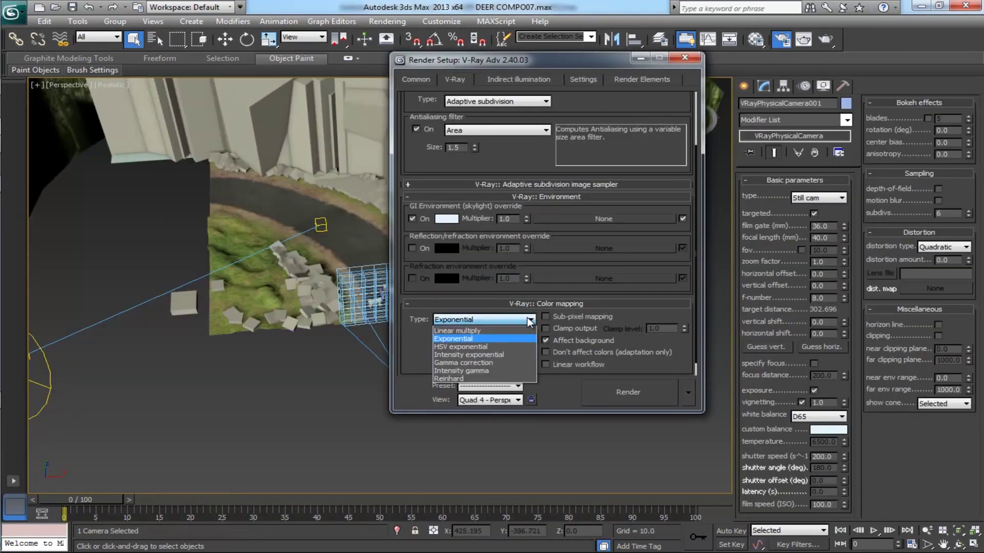
left_click(478, 339)
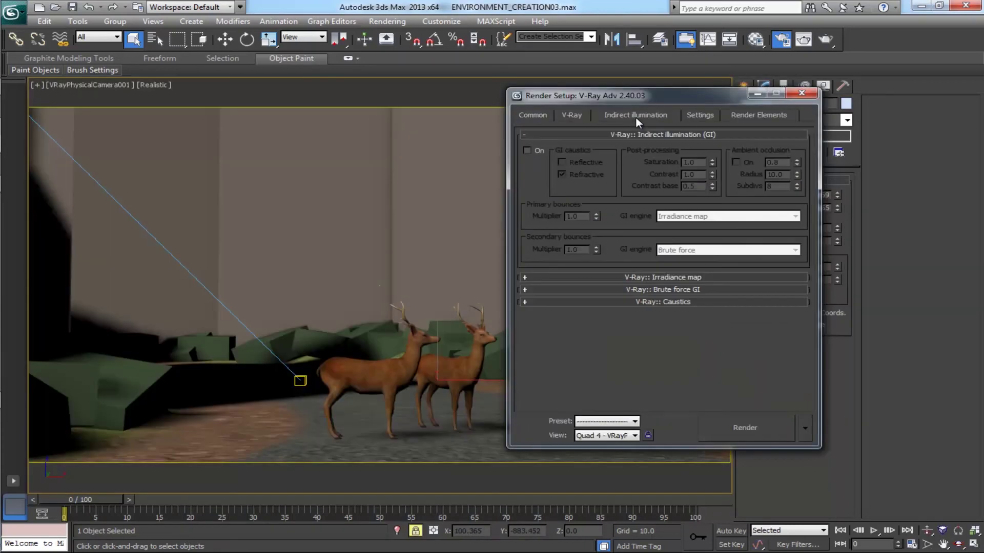
Step: Enable V-Ray indirect illumination with Irradiance map for primary bounces and Light cache for secondary bounces
left_click(528, 149)
left_click(714, 221)
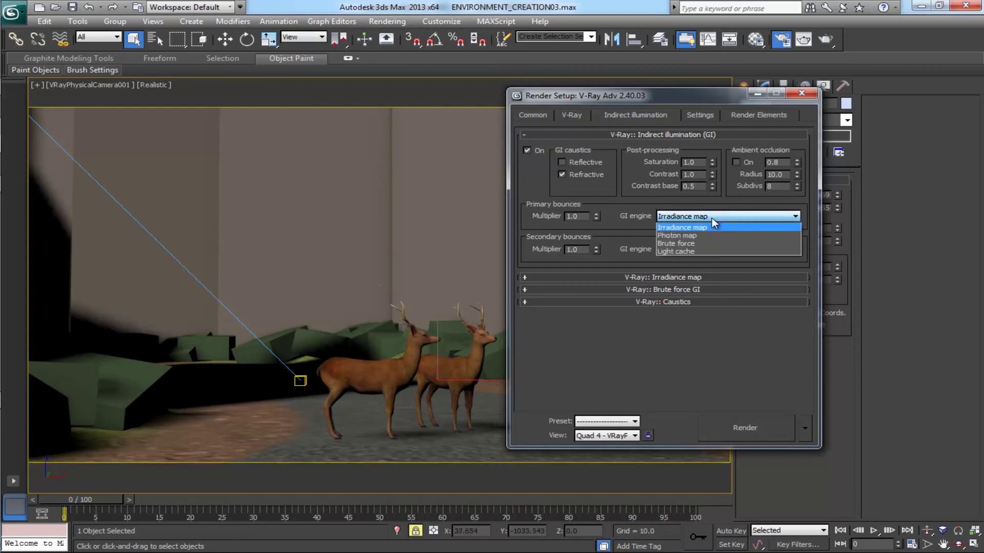
left_click(705, 228)
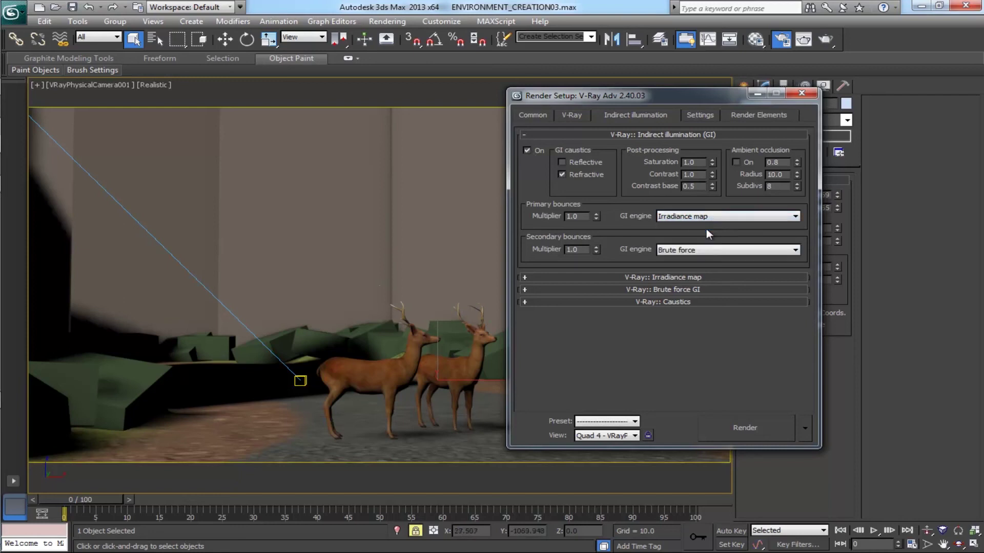
left_click(767, 255)
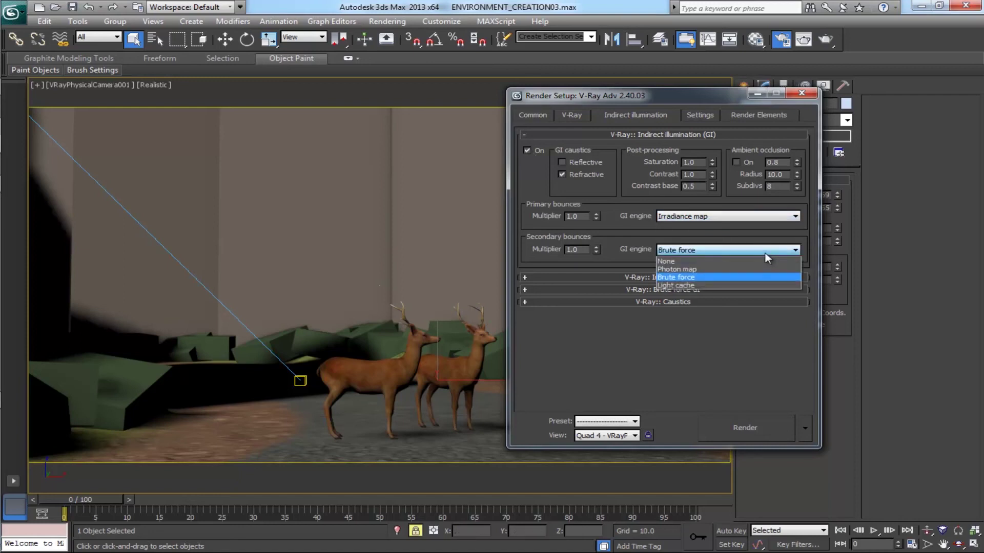
left_click(700, 285)
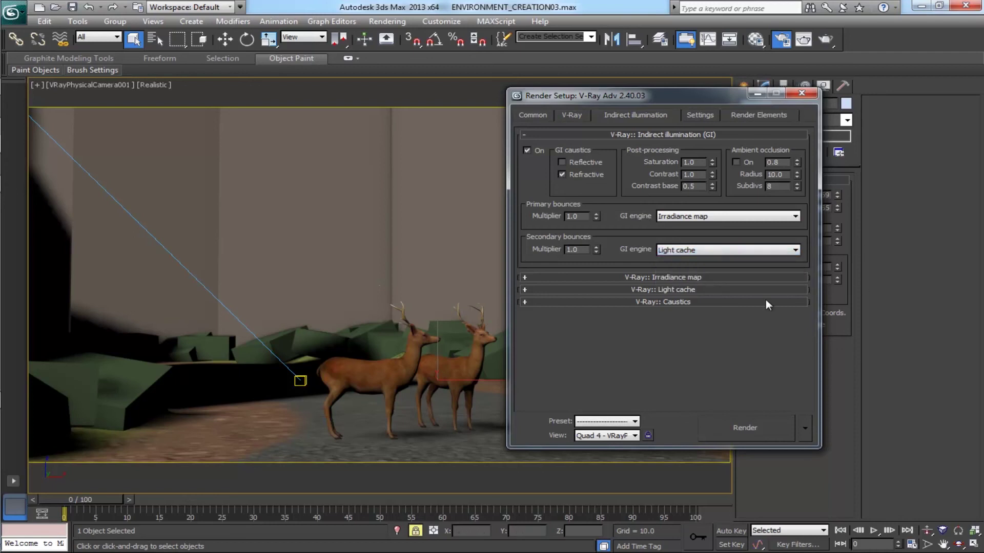
Step: Turn on detail enhancement for the irradiance map and set the light cache subdivs to 400
left_click(616, 277)
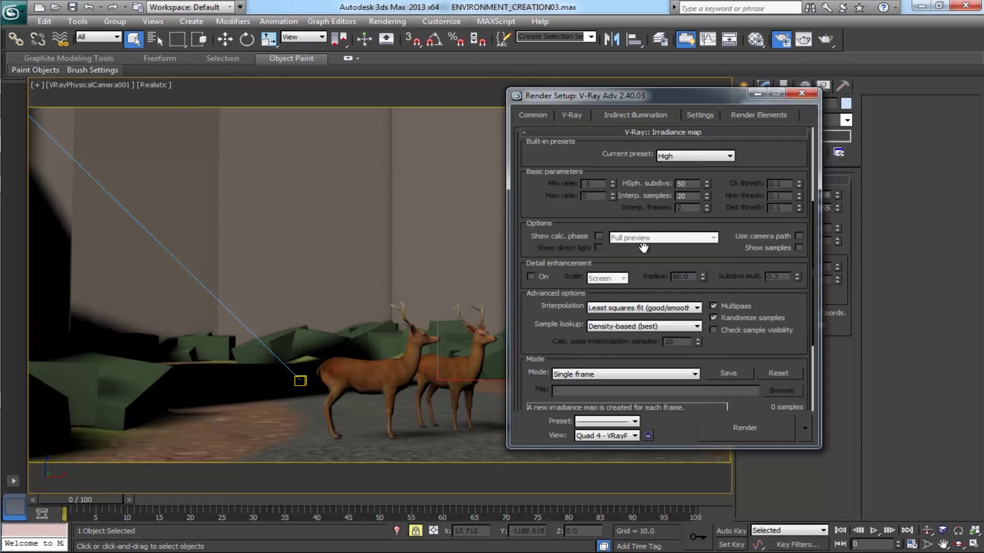
left_click(531, 277)
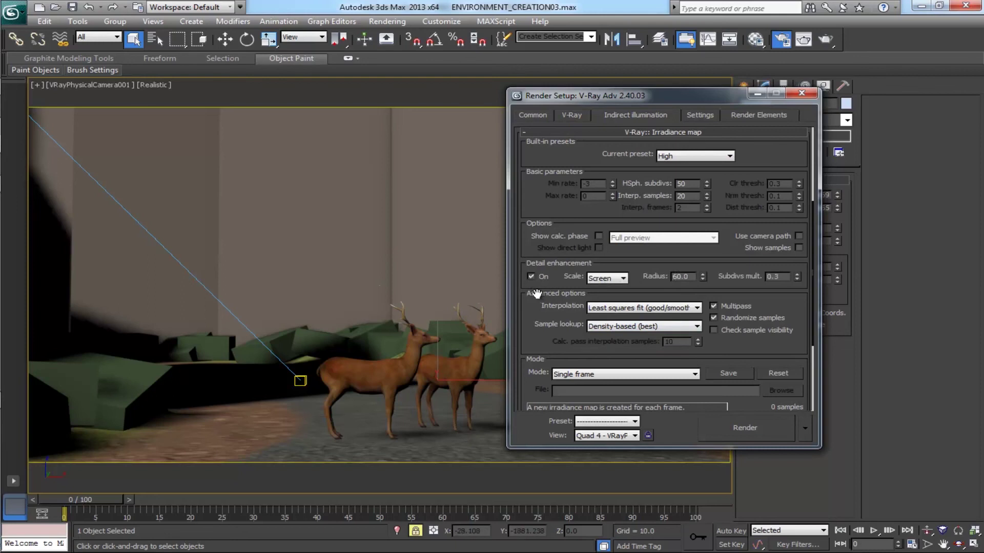
scroll(579, 241, "down", 6)
double_click(626, 195)
type("400")
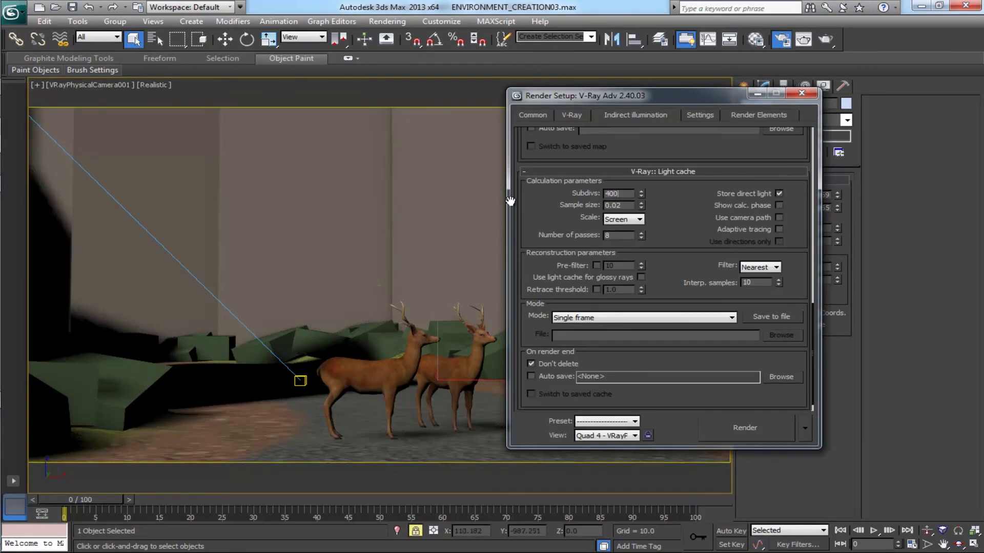
Step: Check the V-Ray DMC sampler and system settings, render the physical camera view, and reposition the rendered frame window
left_click(700, 115)
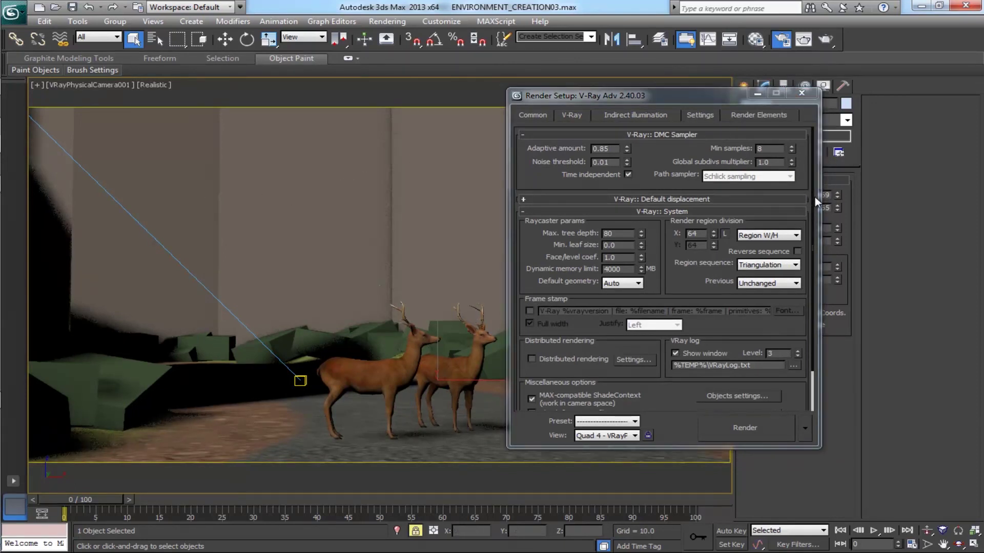
left_click(782, 40)
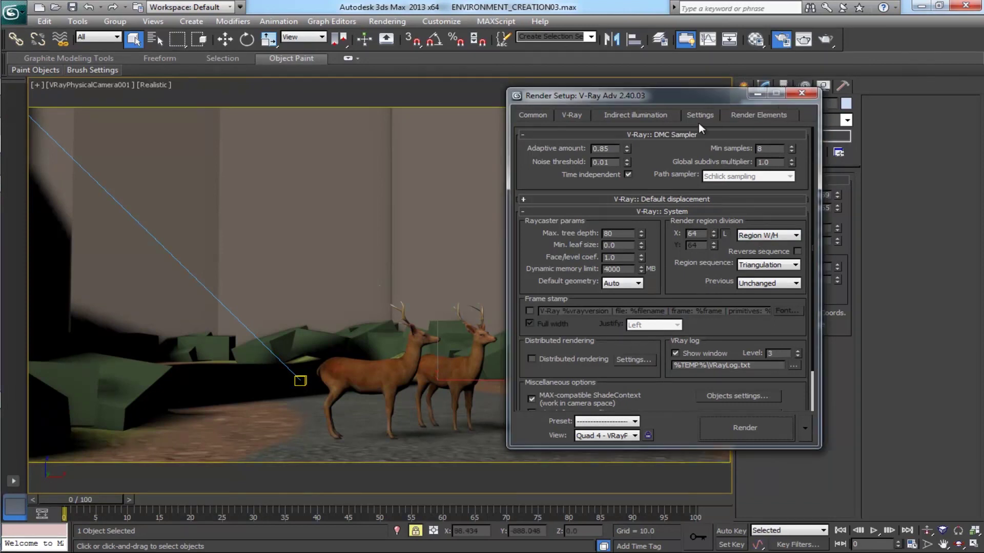
scroll(745, 389, "down", 2)
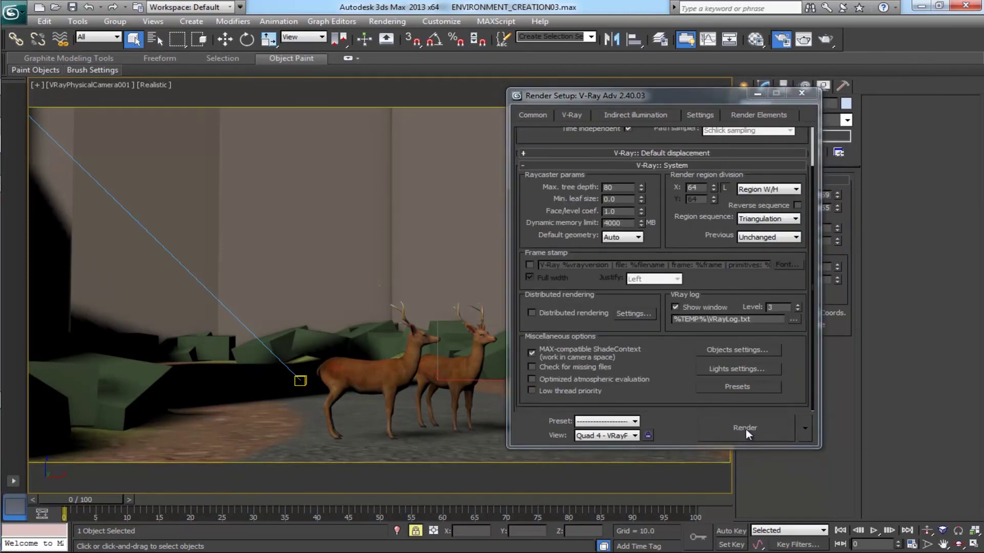
left_click(744, 429)
left_click_drag(509, 202, 449, 96)
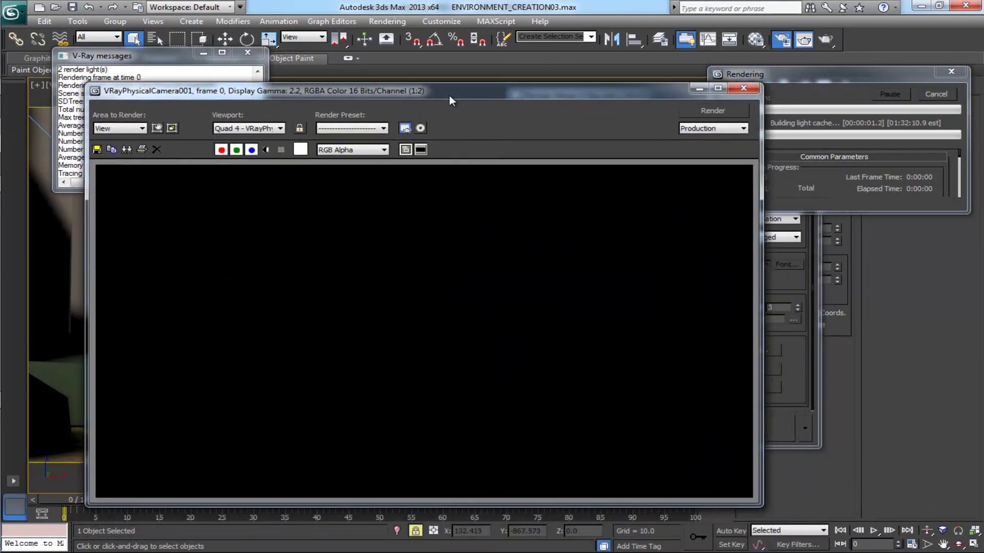